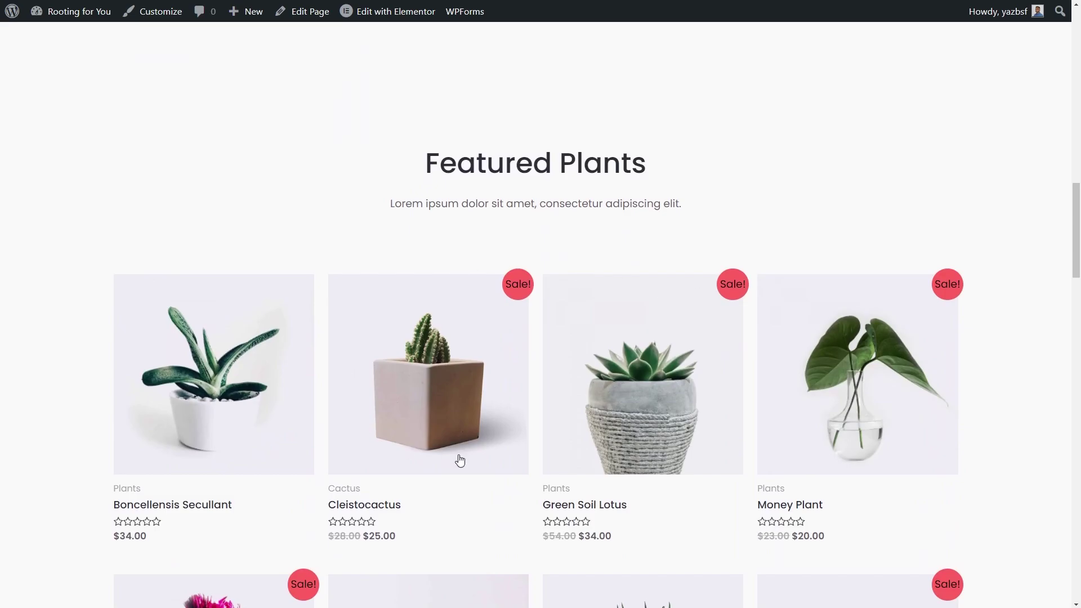
- Go from the store's homepage to checkout with the Boncellensis Secullant plant already in the cart
{"action": "scroll", "coordinate": [911, 476], "scroll_direction": "down", "scroll_amount": 7}
{"action": "scroll", "coordinate": [977, 462], "scroll_direction": "up", "scroll_amount": 6}
{"action": "scroll", "coordinate": [977, 463], "scroll_direction": "up", "scroll_amount": 15}
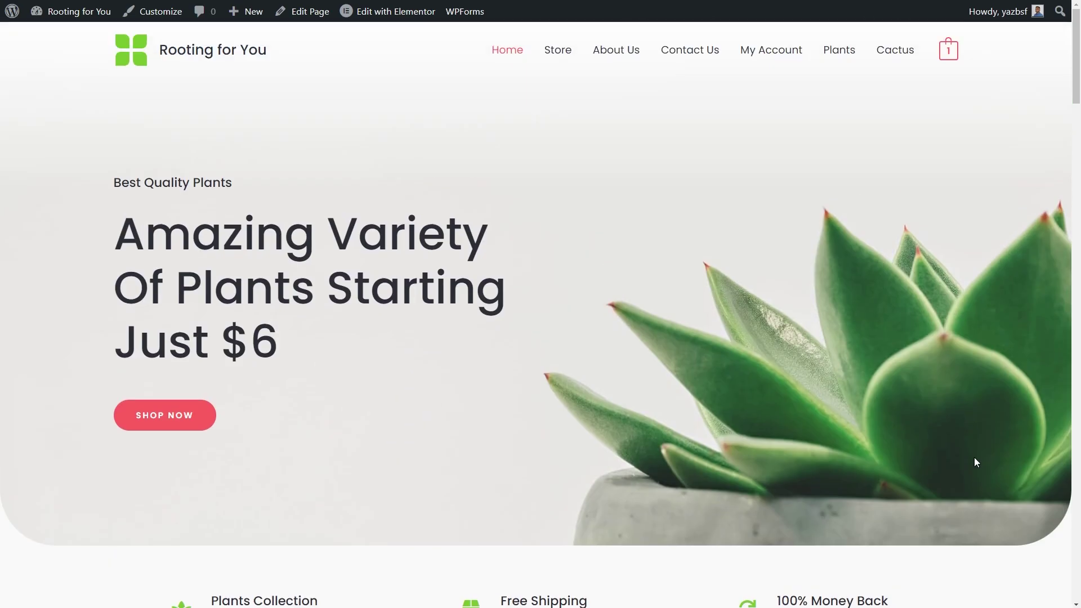
{"action": "mouse_move", "coordinate": [949, 62]}
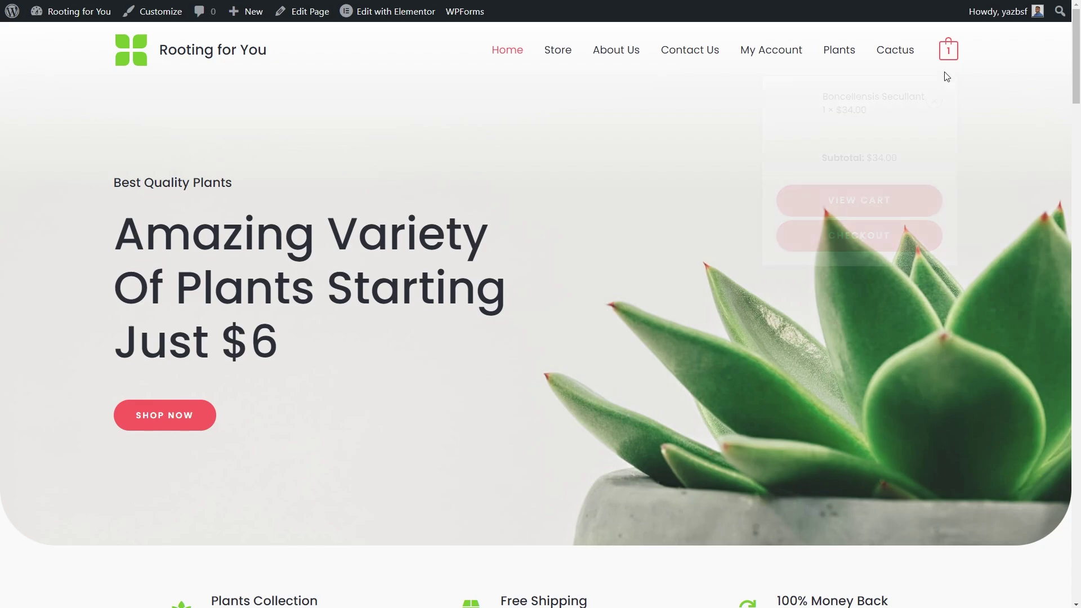
{"action": "left_click", "coordinate": [865, 236]}
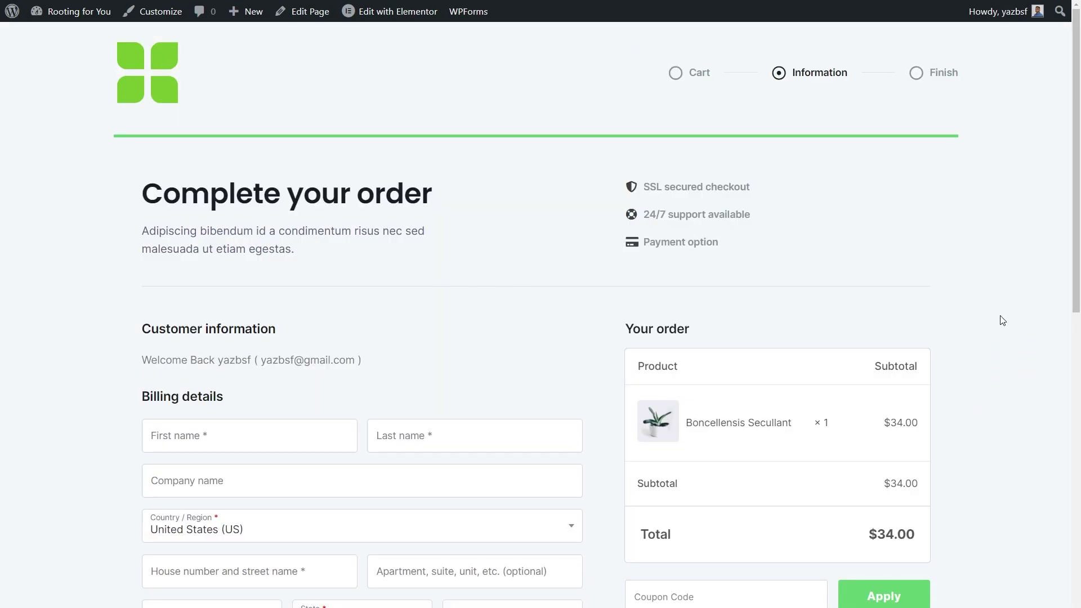
- Examine the checkout page's billing fields, order summary, coupon field and payment section
{"action": "scroll", "coordinate": [994, 321], "scroll_direction": "down", "scroll_amount": 1}
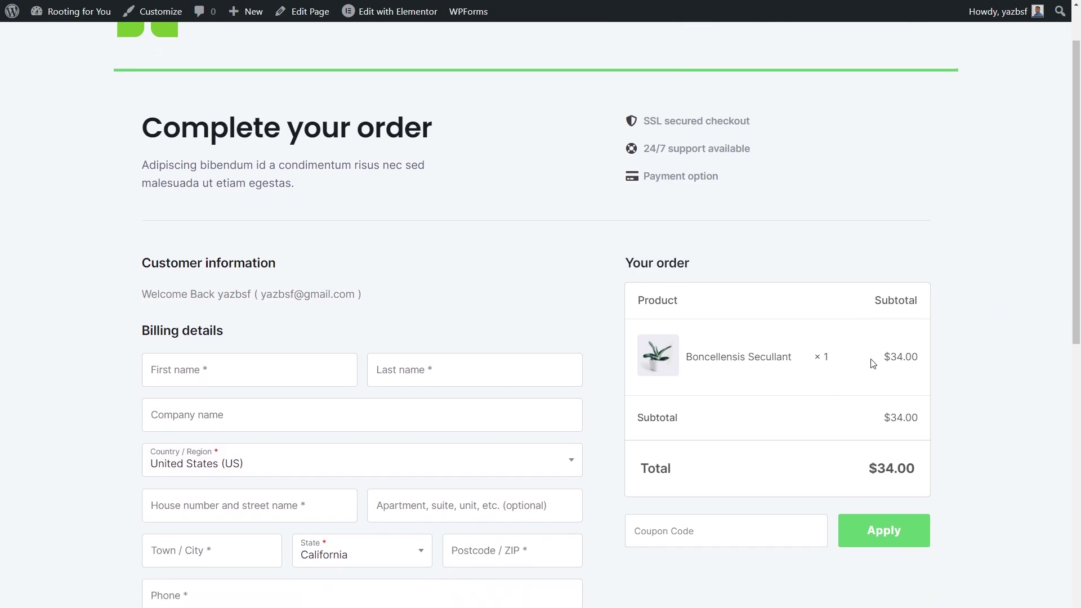
{"action": "scroll", "coordinate": [474, 231], "scroll_direction": "down", "scroll_amount": 5}
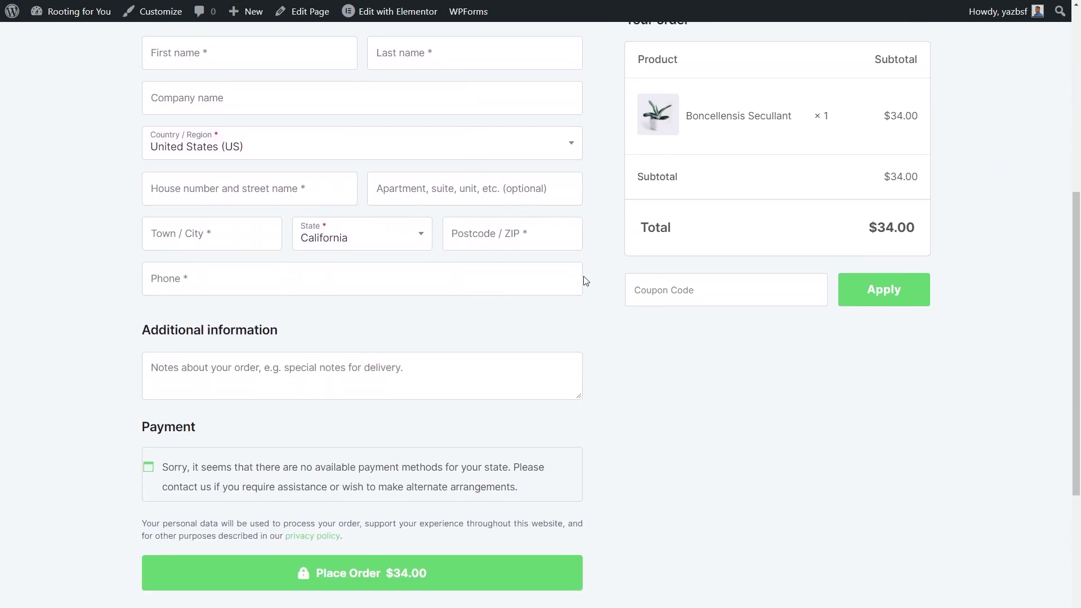
{"action": "scroll", "coordinate": [586, 281], "scroll_direction": "down", "scroll_amount": 3}
{"action": "scroll", "coordinate": [630, 330], "scroll_direction": "up", "scroll_amount": 5}
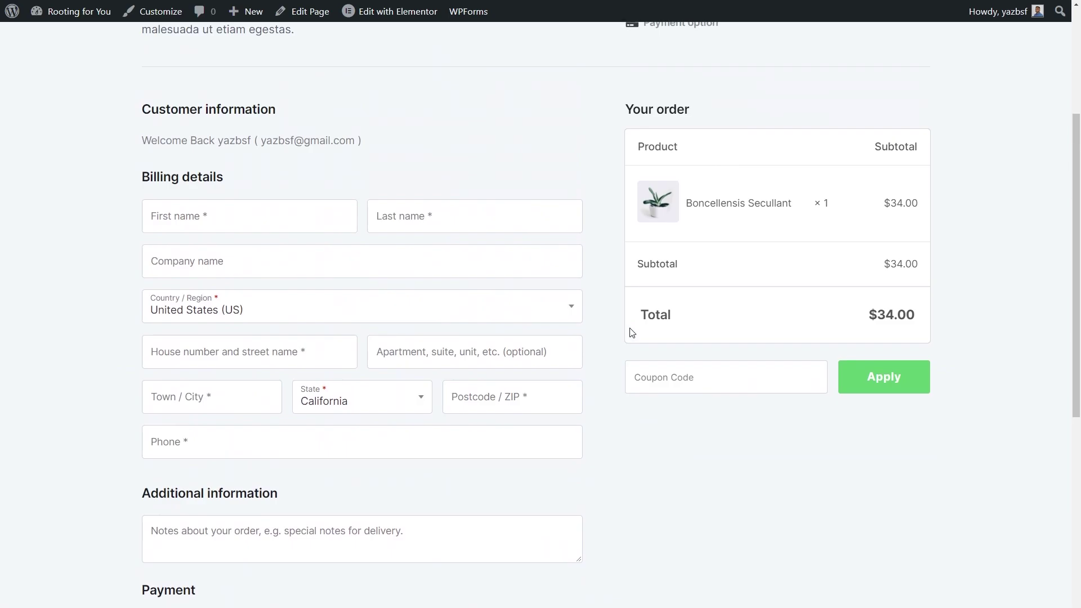
{"action": "scroll", "coordinate": [631, 332], "scroll_direction": "up", "scroll_amount": 4}
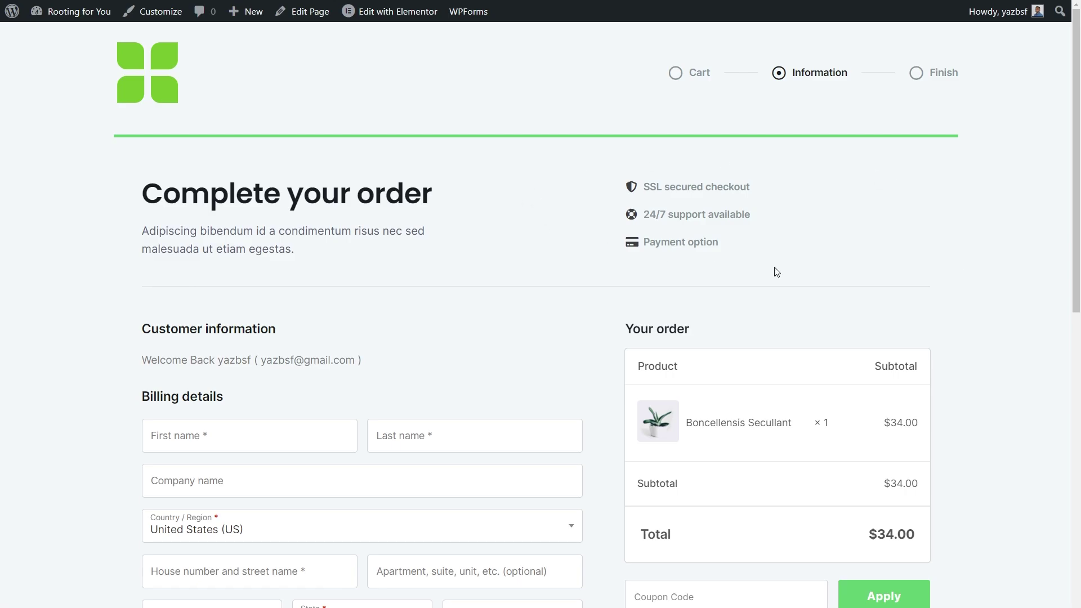
{"action": "scroll", "coordinate": [989, 291], "scroll_direction": "down", "scroll_amount": 8}
{"action": "scroll", "coordinate": [988, 334], "scroll_direction": "down", "scroll_amount": 1}
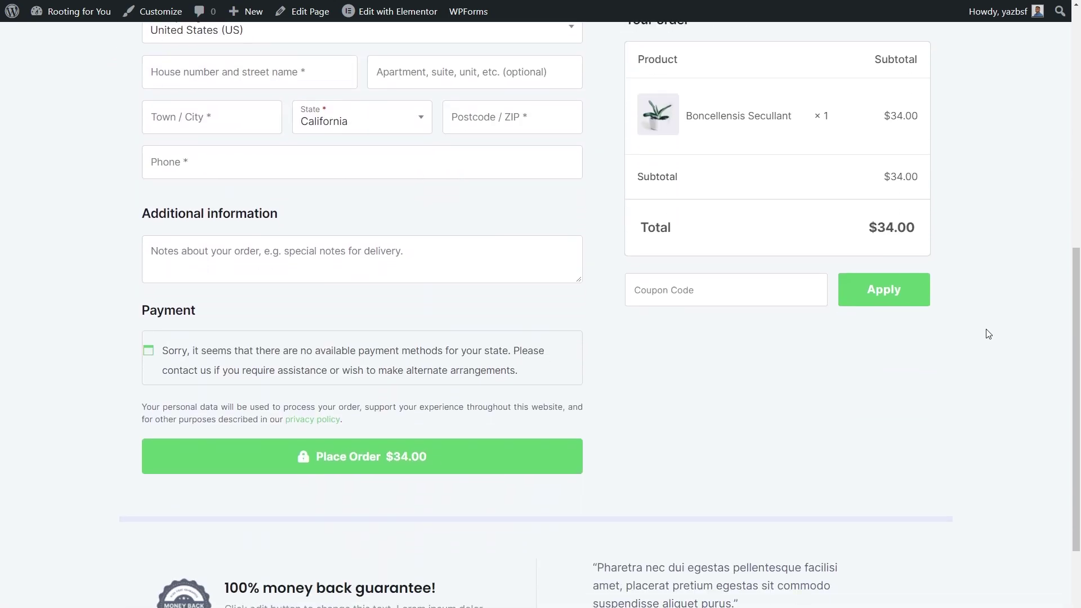
{"action": "scroll", "coordinate": [991, 321], "scroll_direction": "up", "scroll_amount": 9}
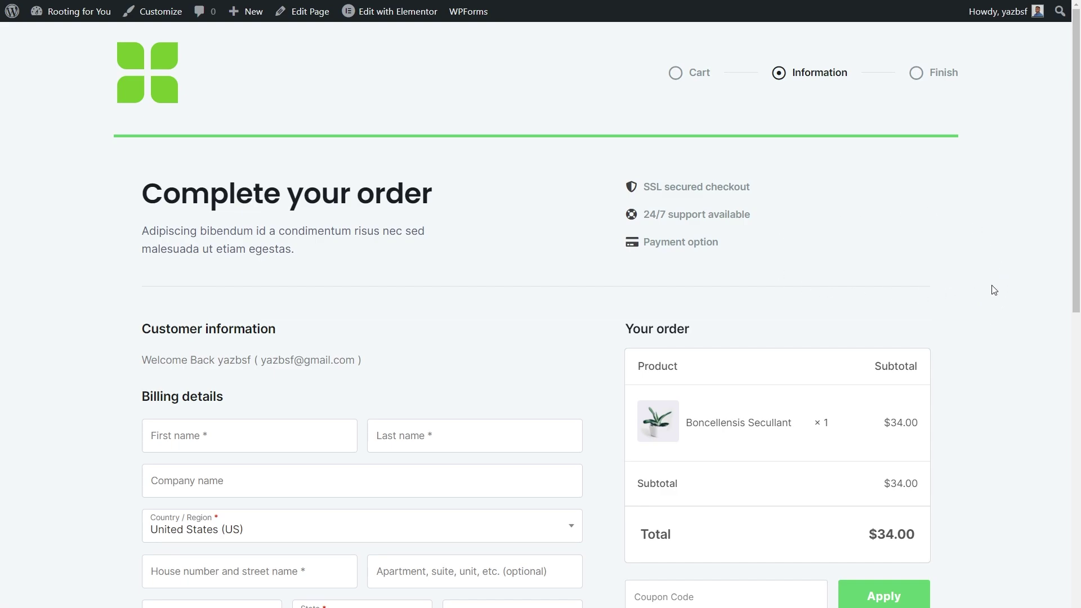
- Go to the site's WordPress dashboard and open the page for adding new plugins
{"action": "mouse_move", "coordinate": [72, 12]}
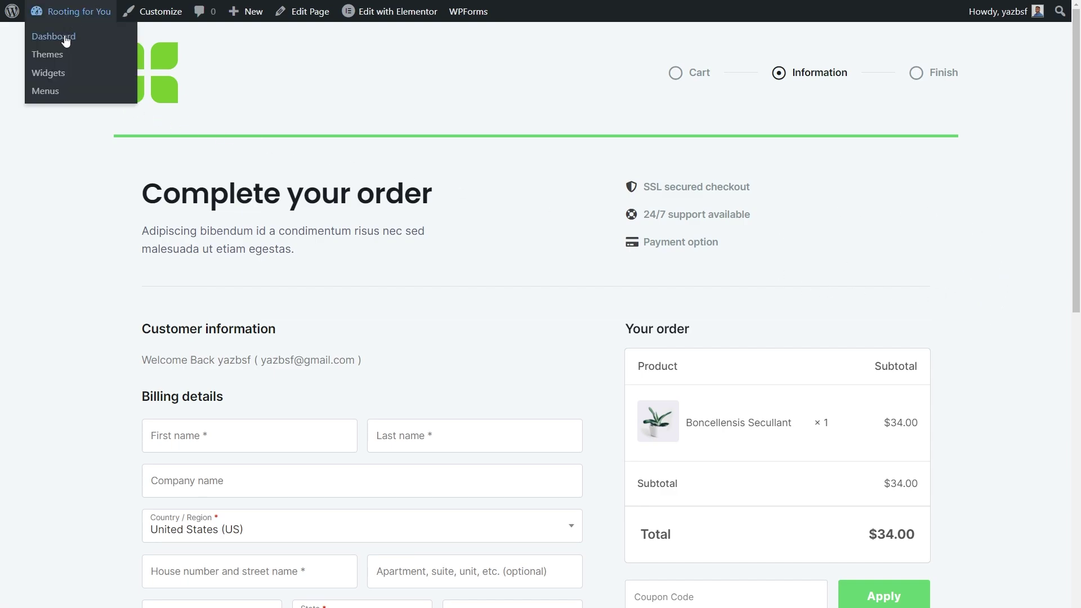
{"action": "left_click", "coordinate": [53, 36]}
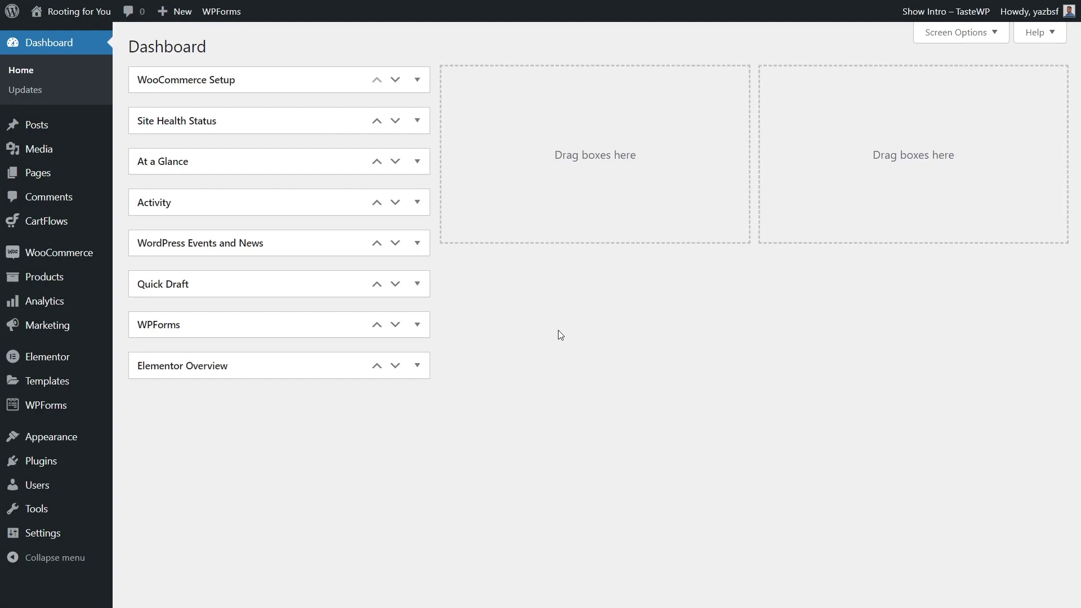
{"action": "mouse_move", "coordinate": [50, 459]}
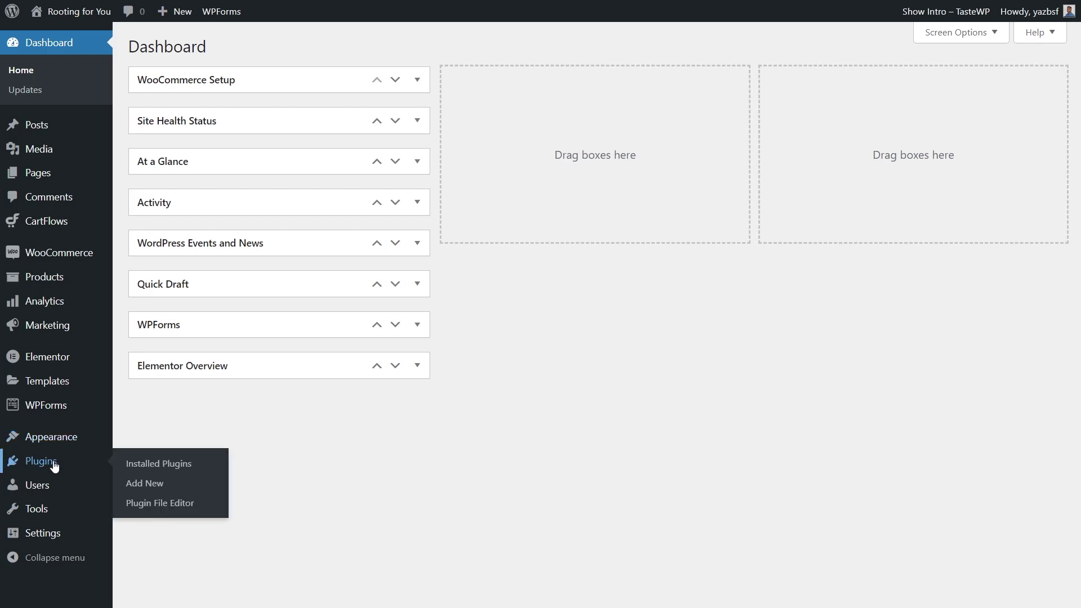
{"action": "left_click", "coordinate": [137, 487]}
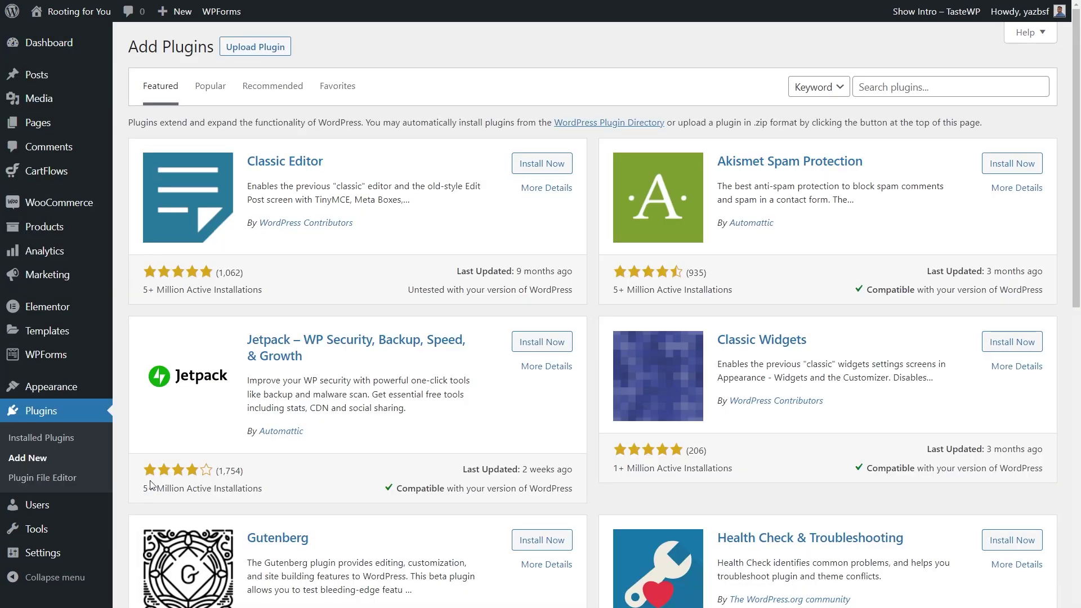
- Search for "checkout plugins", and install and activate Checkout Plugins – Stripe for WooCommerce
{"action": "left_click", "coordinate": [899, 85]}
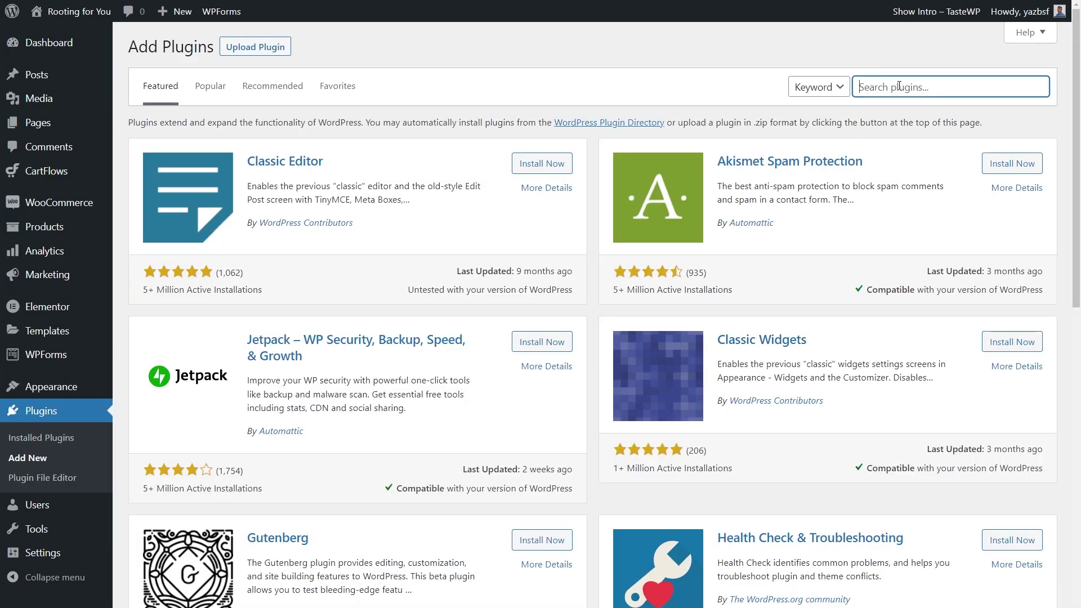
{"action": "type", "text": "checkout plugins"}
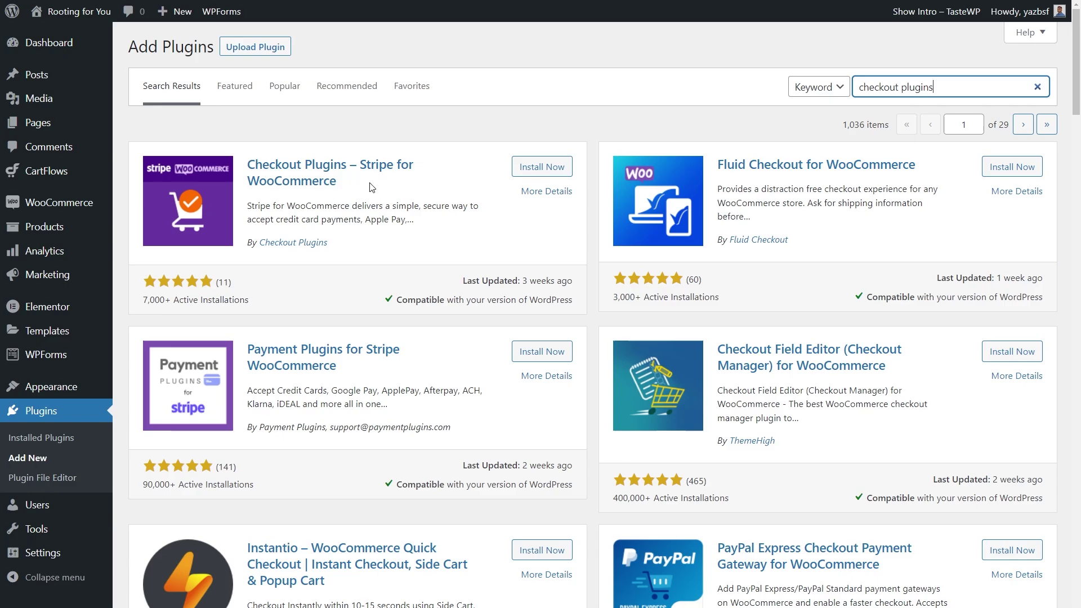
{"action": "left_click", "coordinate": [521, 175]}
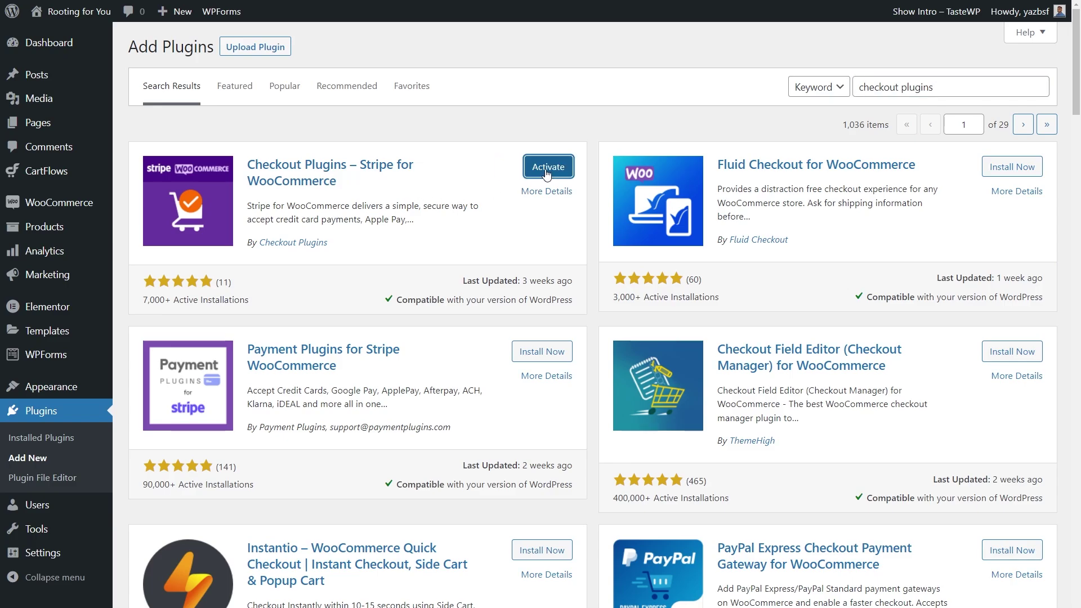
{"action": "left_click", "coordinate": [546, 169]}
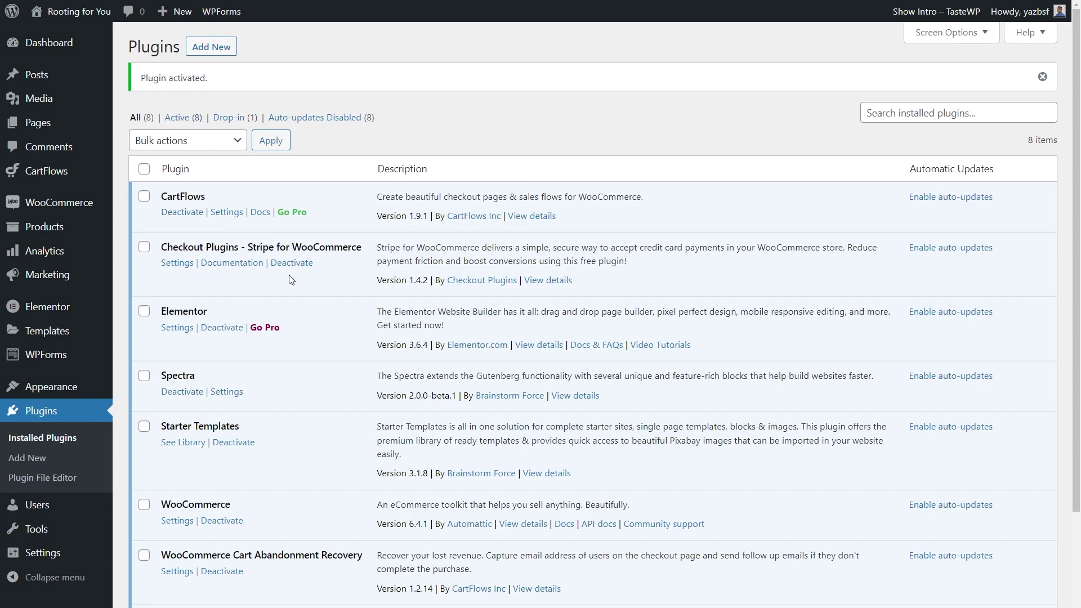
- Connect the plugin to the existing strivecreative.co.nz Stripe account, entering the account email and the login verification code
{"action": "left_click", "coordinate": [177, 264]}
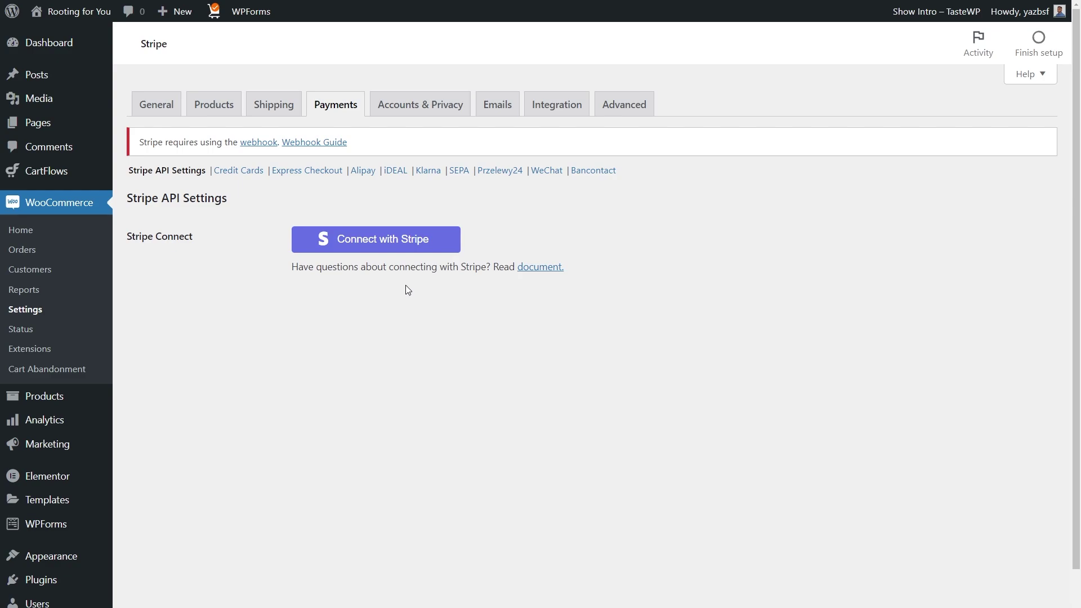
{"action": "left_click", "coordinate": [399, 247]}
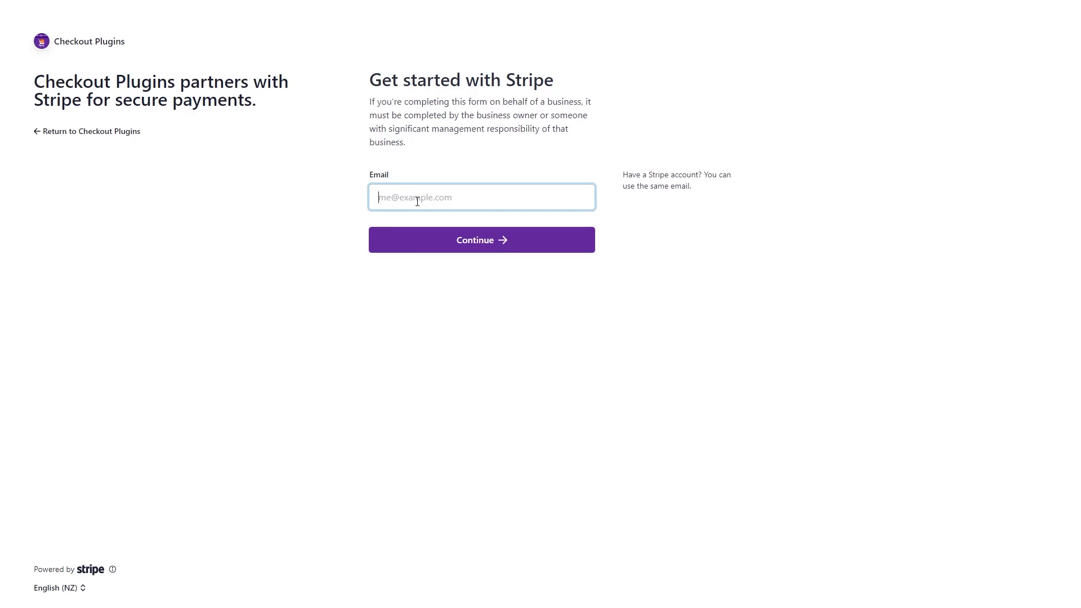
{"action": "left_click", "coordinate": [449, 239]}
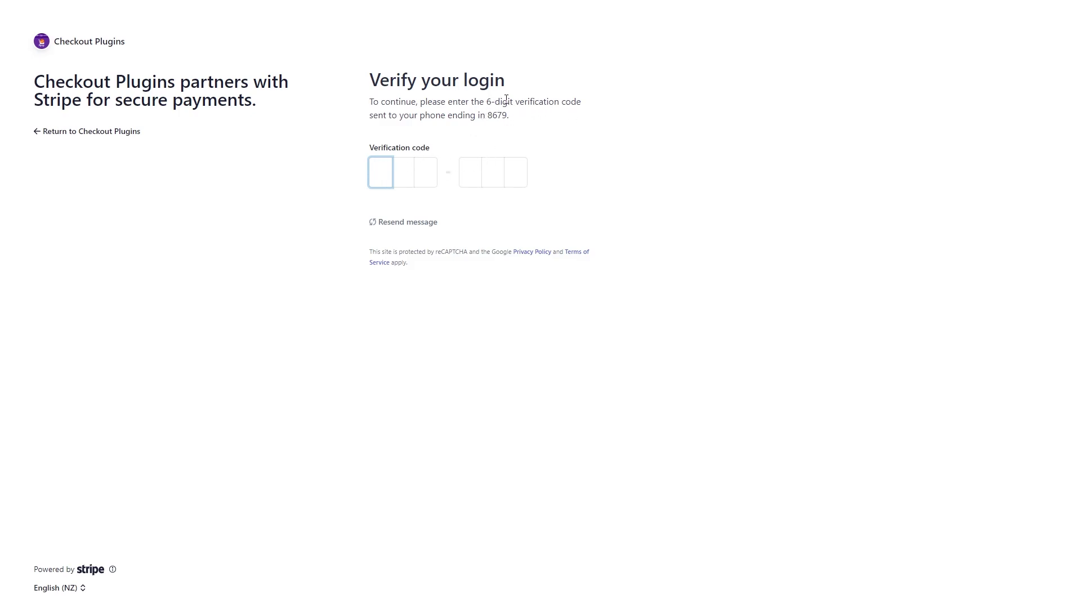
{"action": "type", "text": "7"}
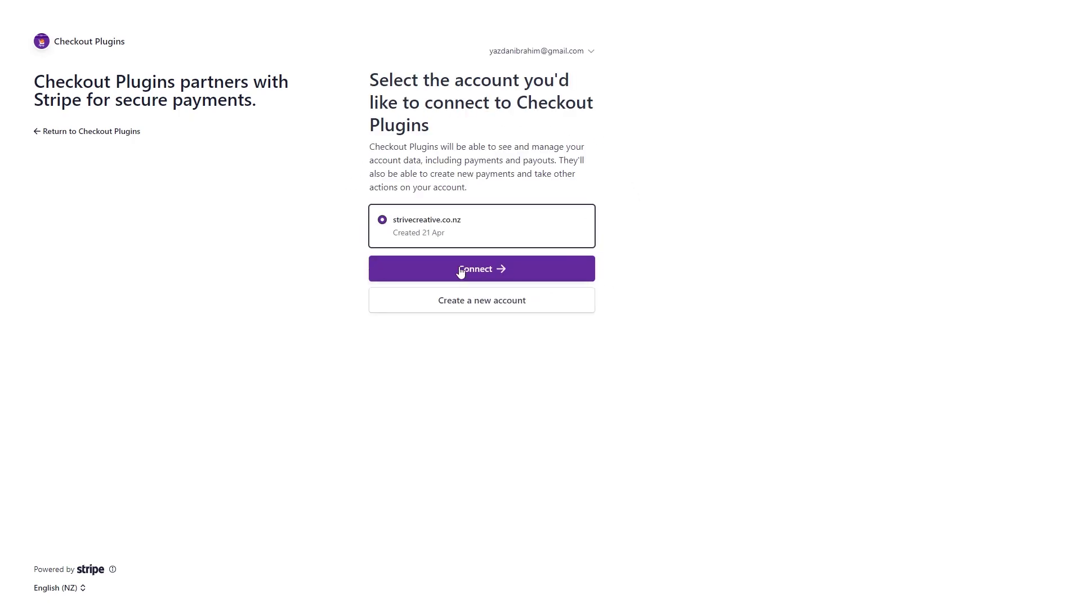
{"action": "left_click", "coordinate": [523, 274]}
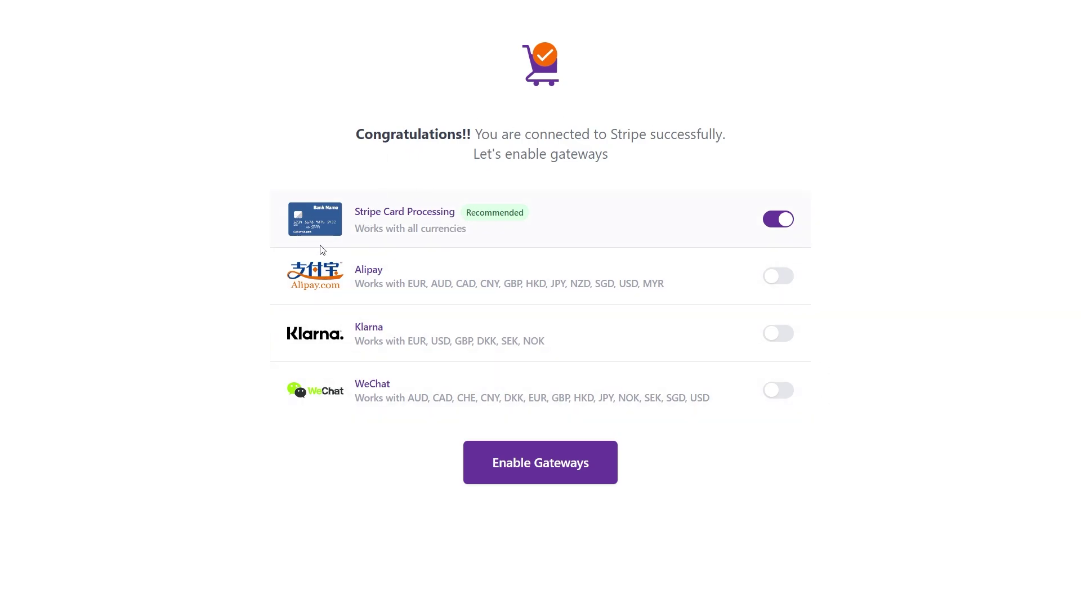
- Finish the Stripe onboarding with the Stripe Card Processing gateway enabled, skipping the Express Checkout and webhook setup
{"action": "left_click", "coordinate": [537, 463]}
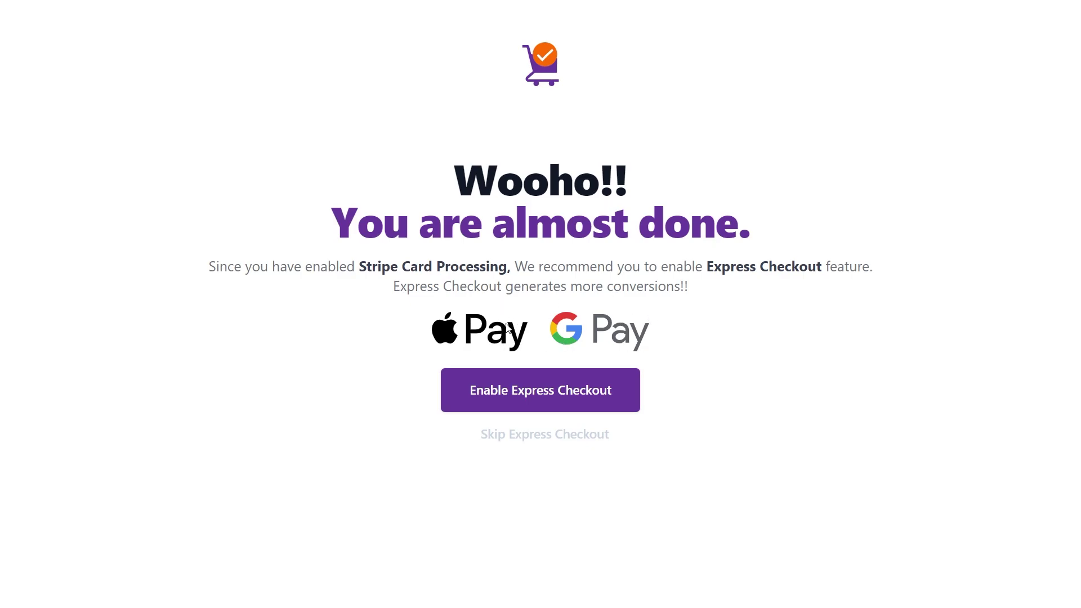
{"action": "left_click", "coordinate": [535, 435]}
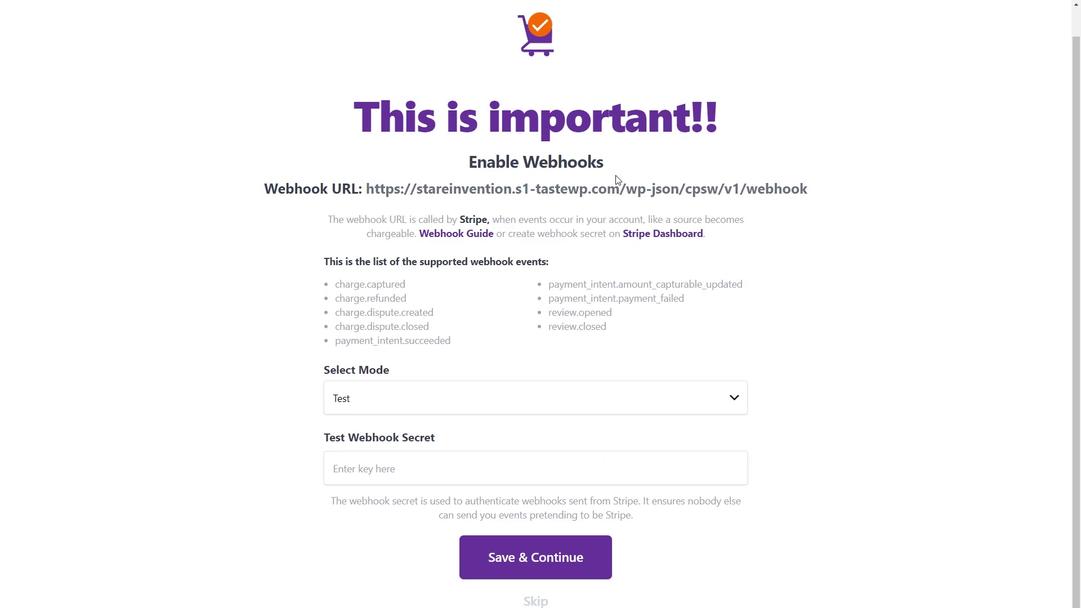
{"action": "left_click", "coordinate": [536, 602]}
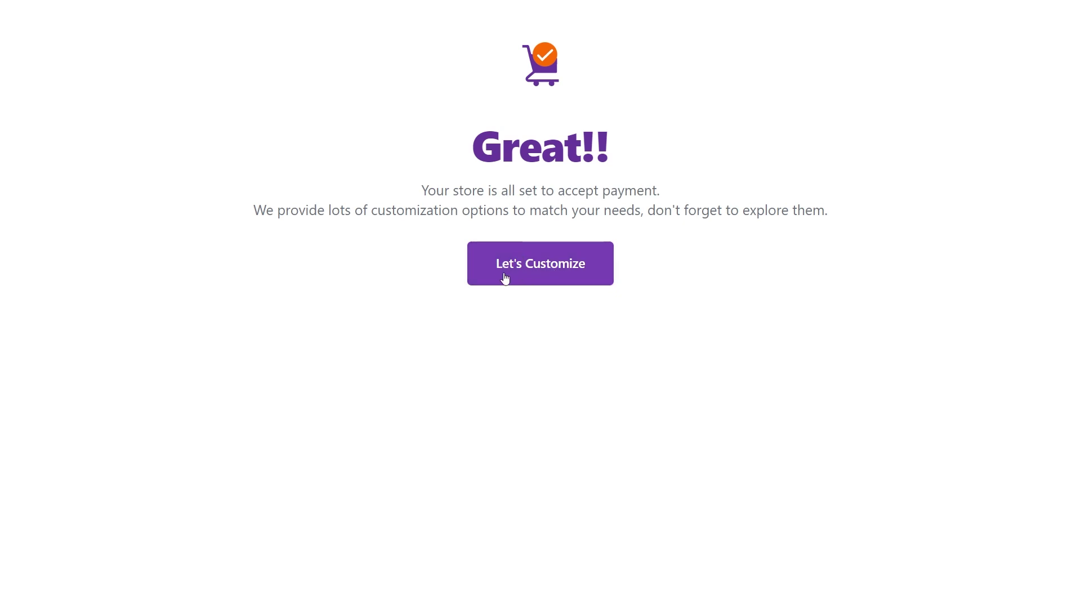
{"action": "left_click", "coordinate": [532, 266]}
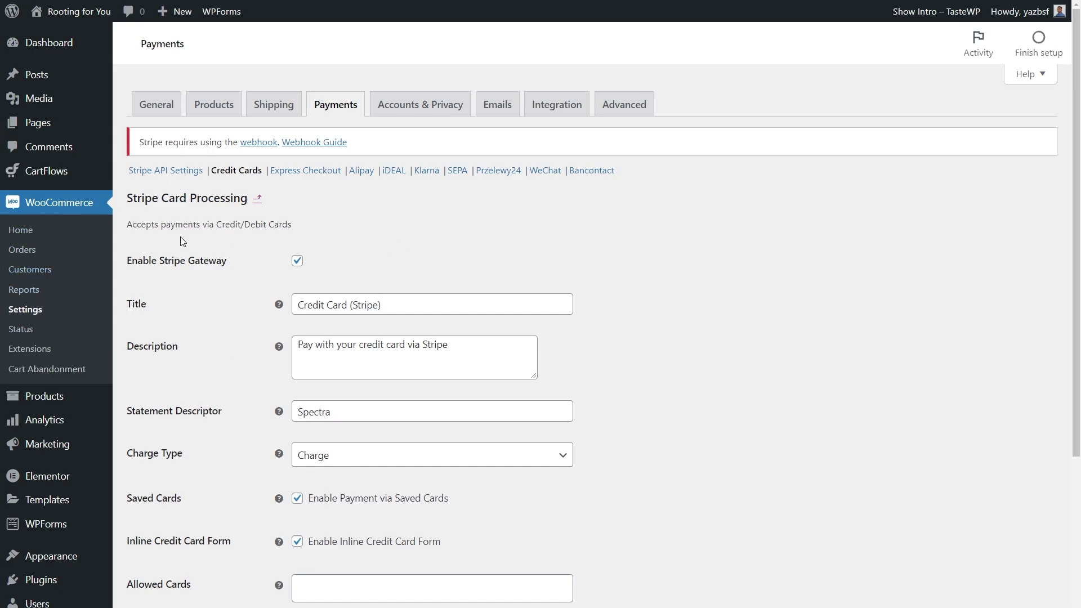
- Check the Stripe API settings and open the Express Checkout settings
{"action": "left_click", "coordinate": [175, 173]}
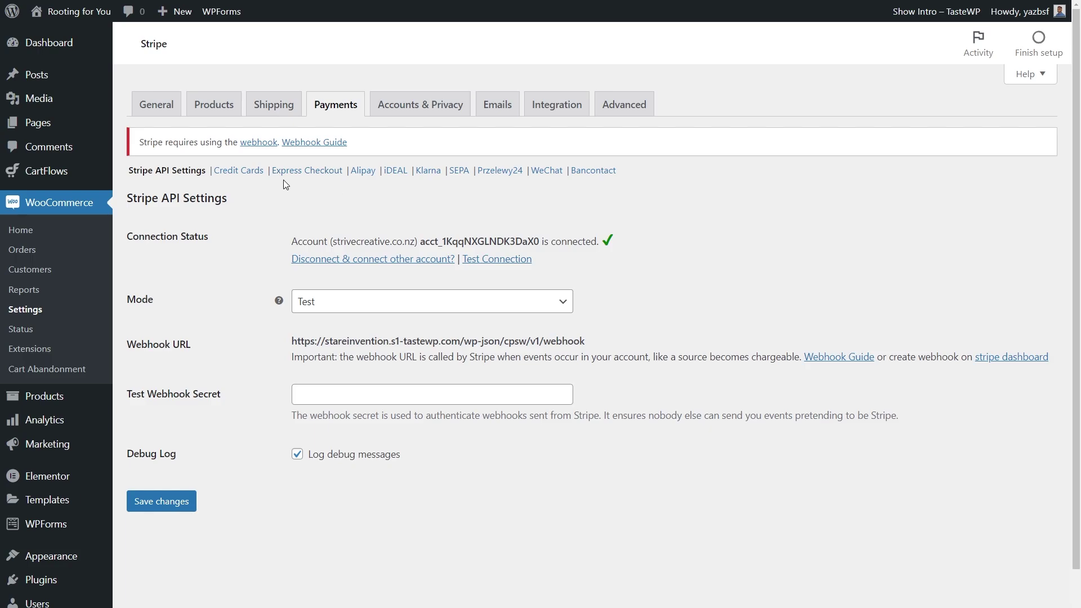
{"action": "left_click", "coordinate": [323, 176]}
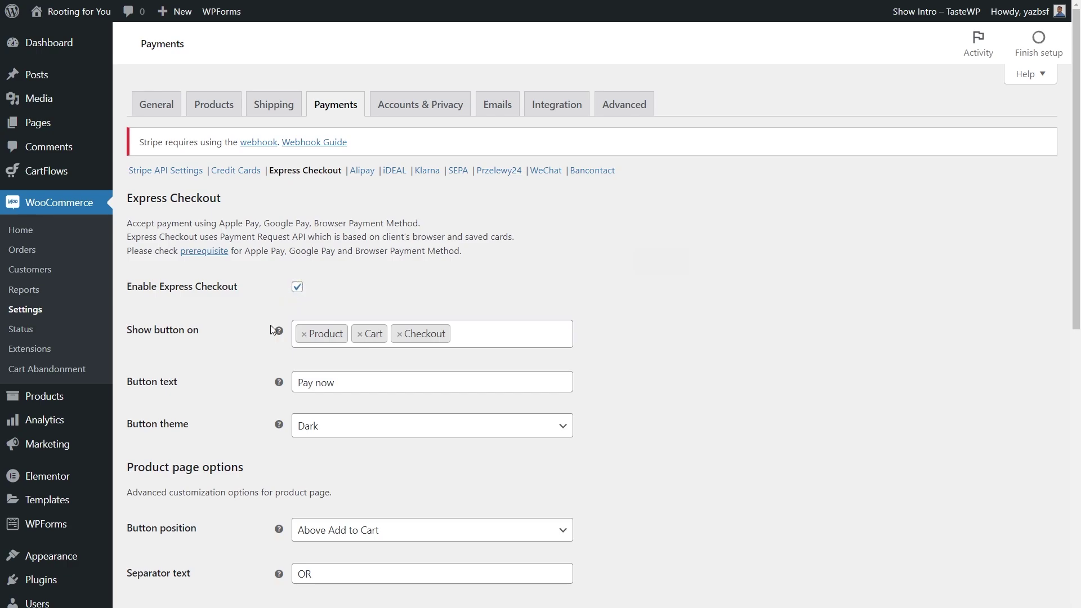
{"action": "scroll", "coordinate": [261, 349], "scroll_direction": "down", "scroll_amount": 1}
{"action": "scroll", "coordinate": [260, 348], "scroll_direction": "down", "scroll_amount": 2}
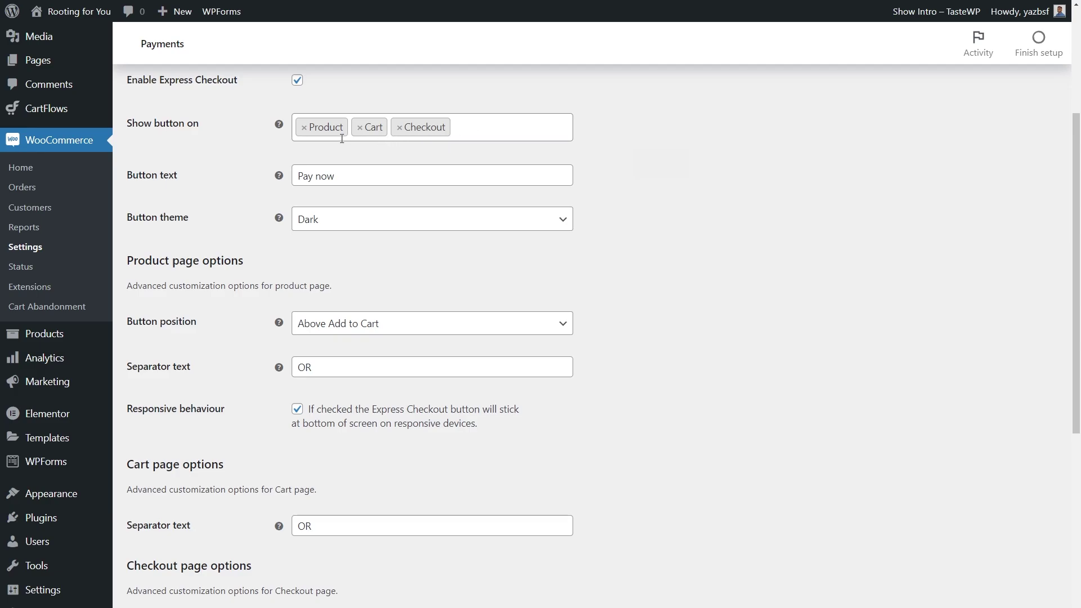
- Remove Product from the pages that show the Express Checkout button, and add it back
{"action": "left_click", "coordinate": [305, 129]}
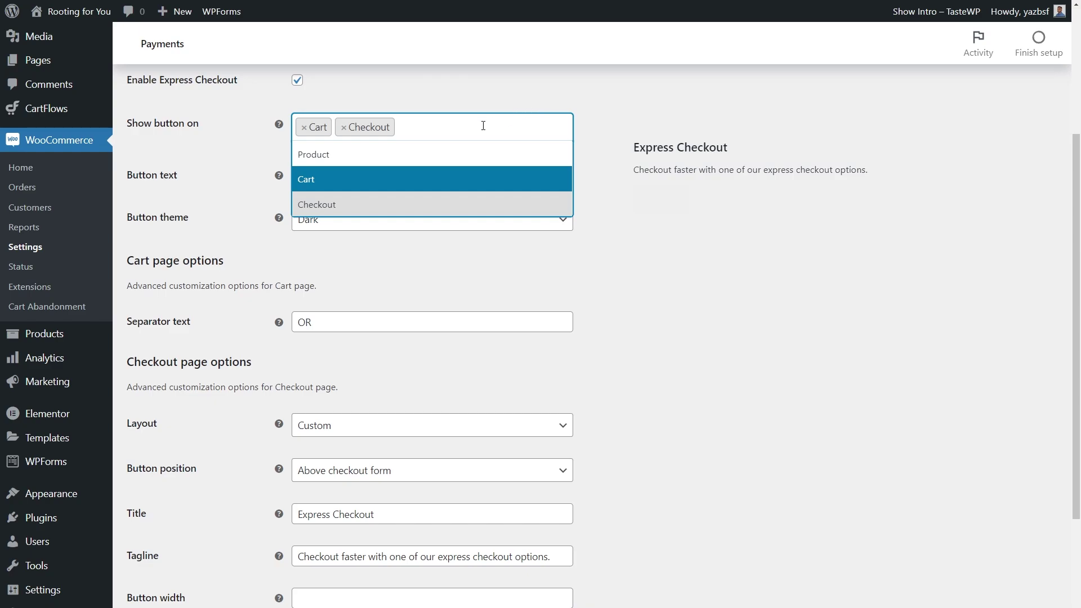
{"action": "left_click", "coordinate": [454, 133]}
{"action": "left_click", "coordinate": [414, 131]}
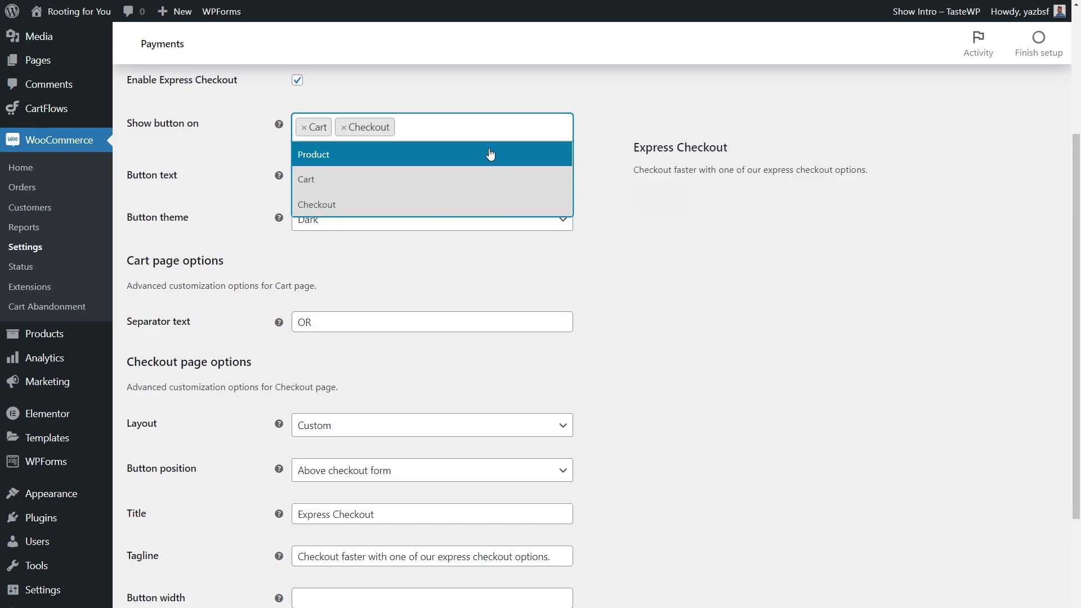
{"action": "left_click", "coordinate": [340, 163]}
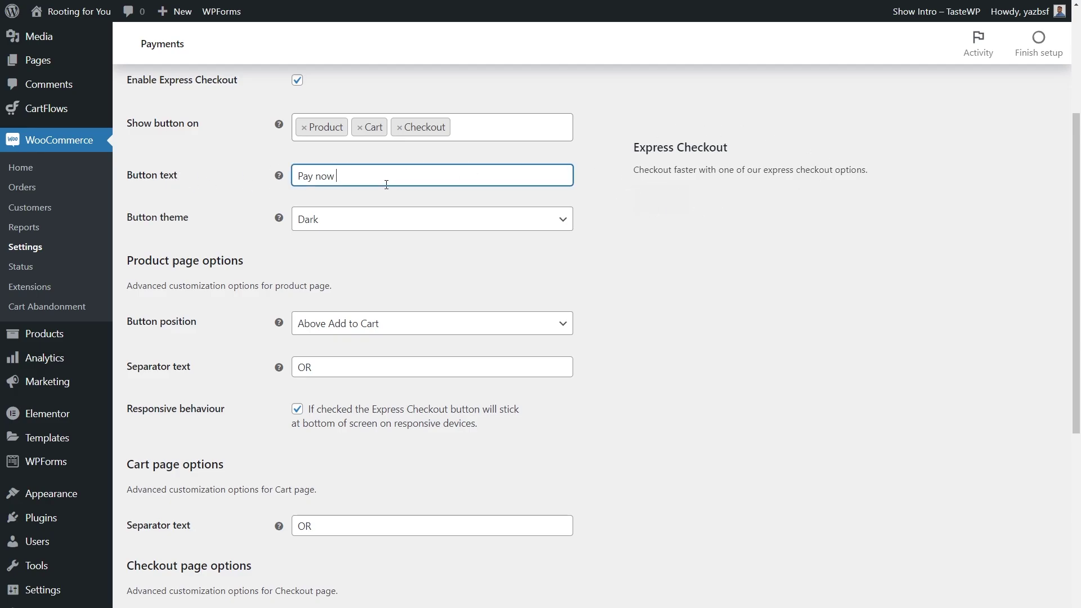
- Change the Express Checkout button text to "Express Checkout" and check it in the button preview
{"action": "scroll", "coordinate": [394, 203], "scroll_direction": "up", "scroll_amount": 1}
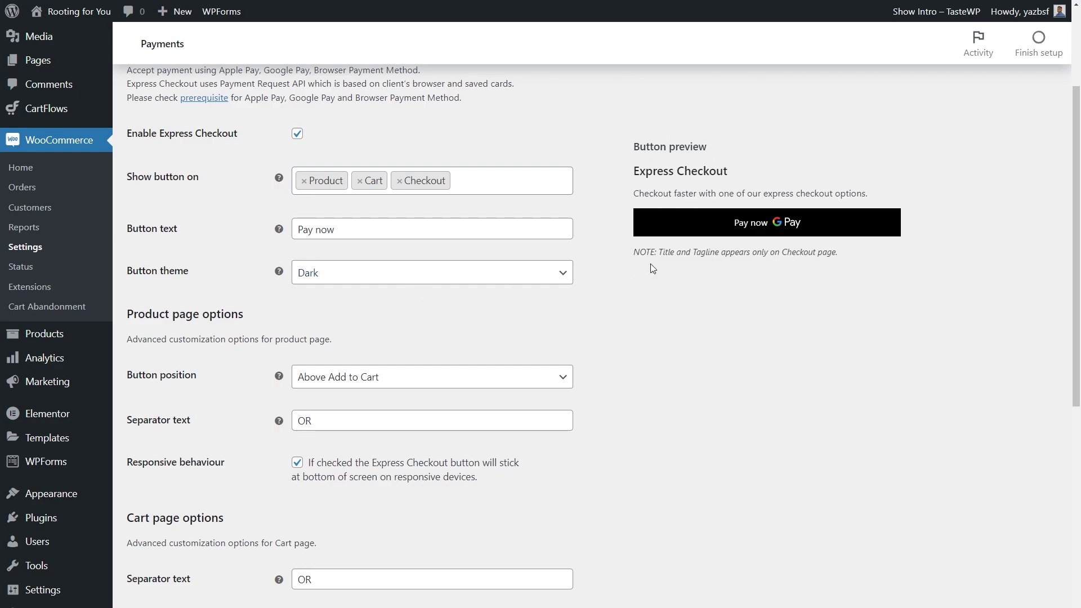
{"action": "scroll", "coordinate": [587, 281], "scroll_direction": "up", "scroll_amount": 1}
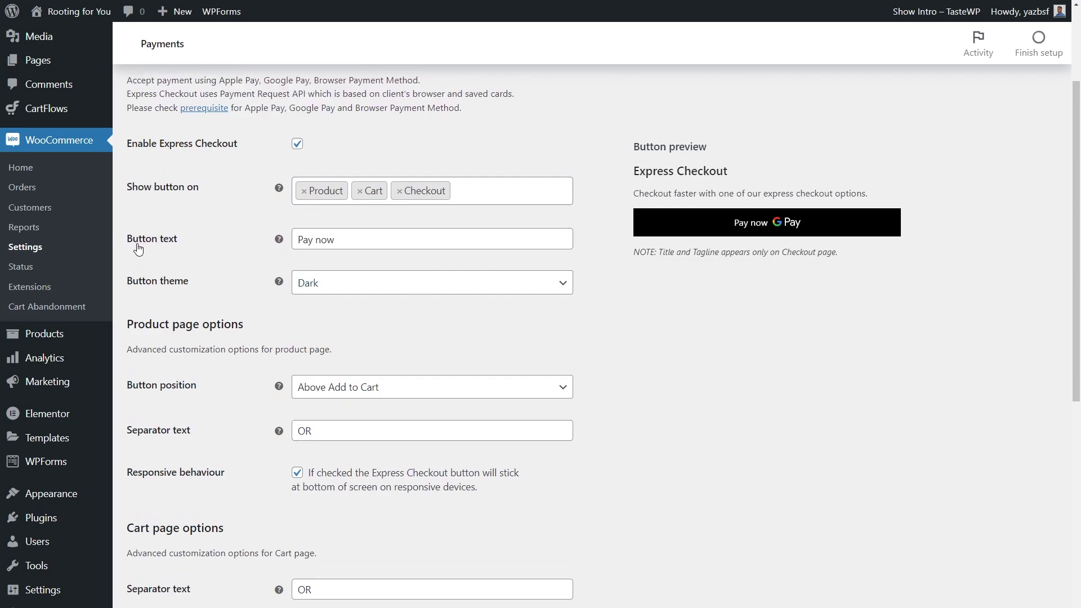
{"action": "triple_click", "coordinate": [357, 241]}
{"action": "type", "text": "Express Ch"}
{"action": "key", "text": "BackSpace"}
{"action": "type", "text": "h"}
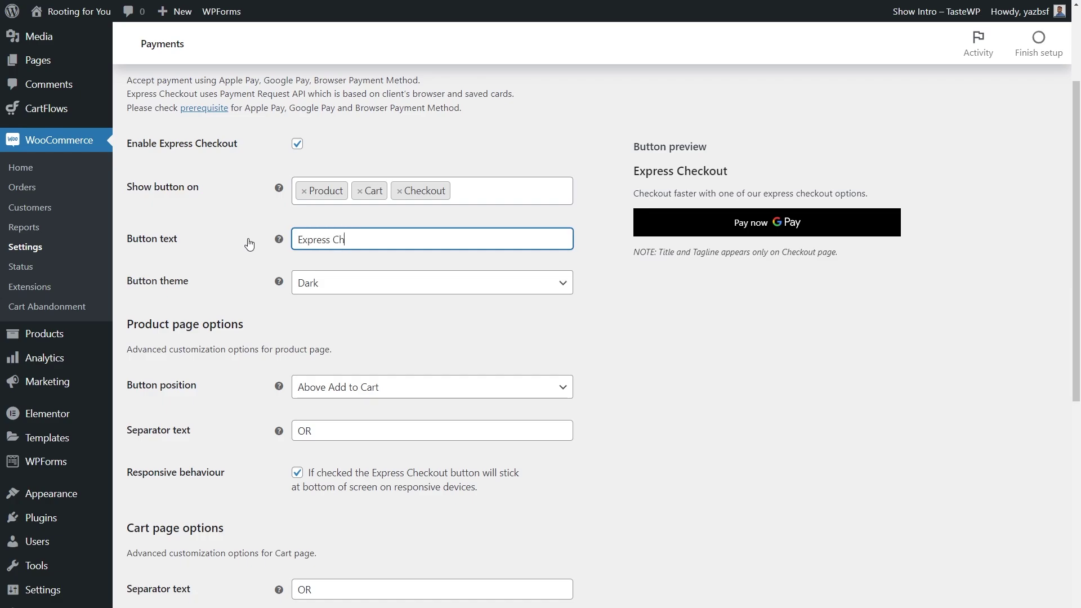
{"action": "type", "text": "eckout"}
{"action": "left_click", "coordinate": [562, 315]}
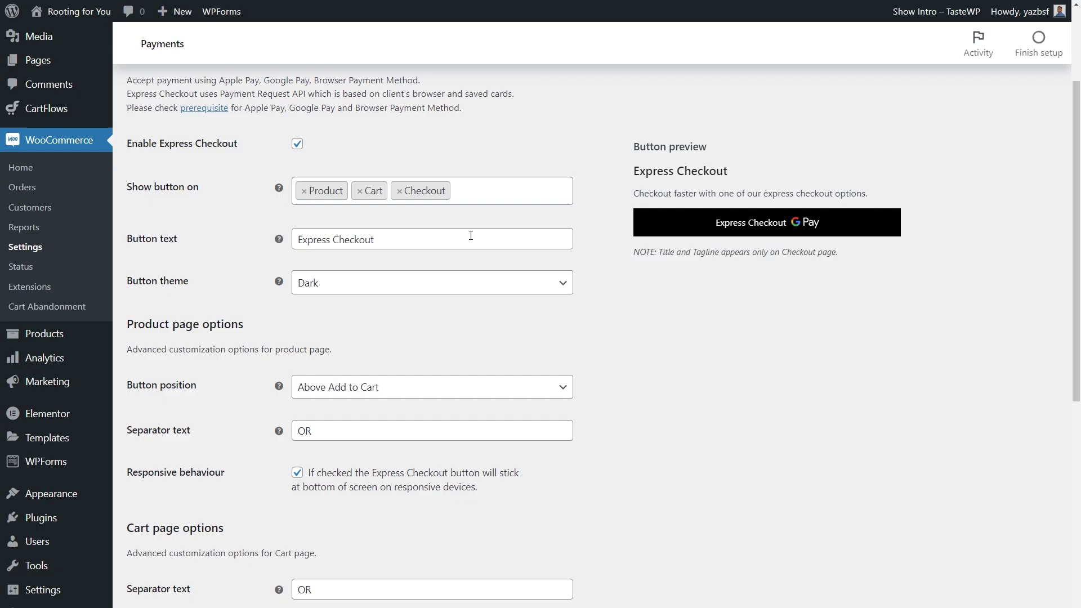
- Set the Express Checkout button text to "Pay Now"
{"action": "left_click_drag", "start_coordinate": [417, 239], "coordinate": [247, 244]}
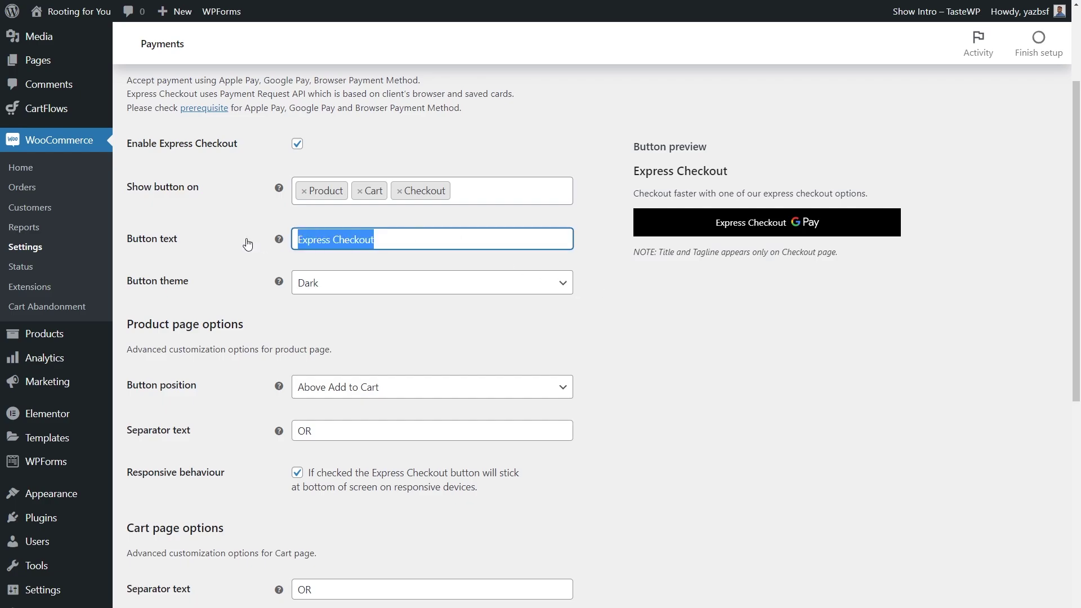
{"action": "type", "text": "Pay Now"}
{"action": "left_click", "coordinate": [692, 285]}
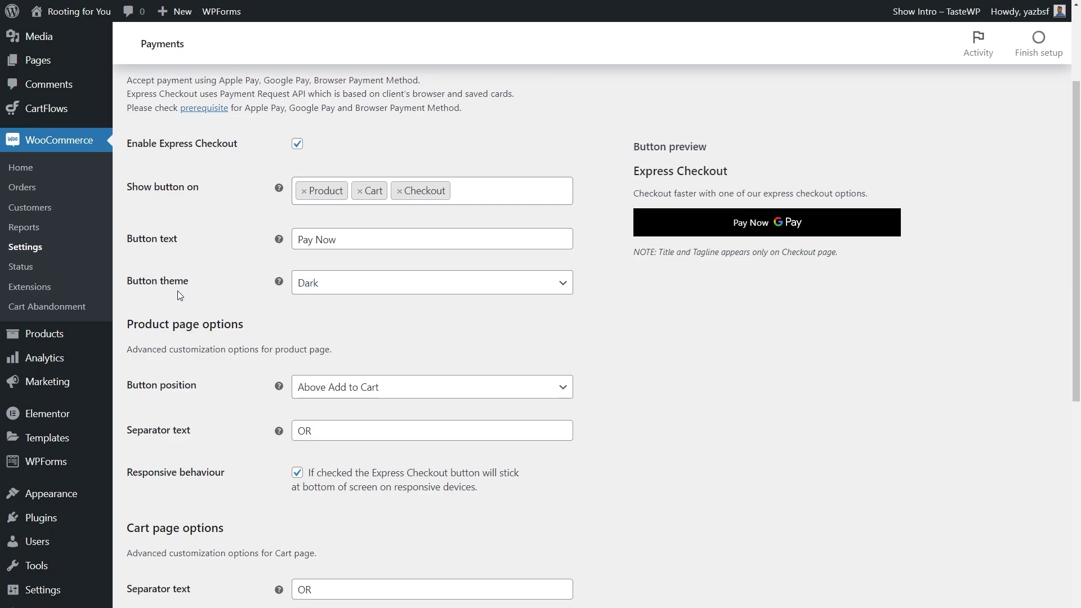
- Try the Light button theme in the preview and set the theme back to Dark
{"action": "left_click", "coordinate": [355, 291]}
{"action": "left_click", "coordinate": [360, 315]}
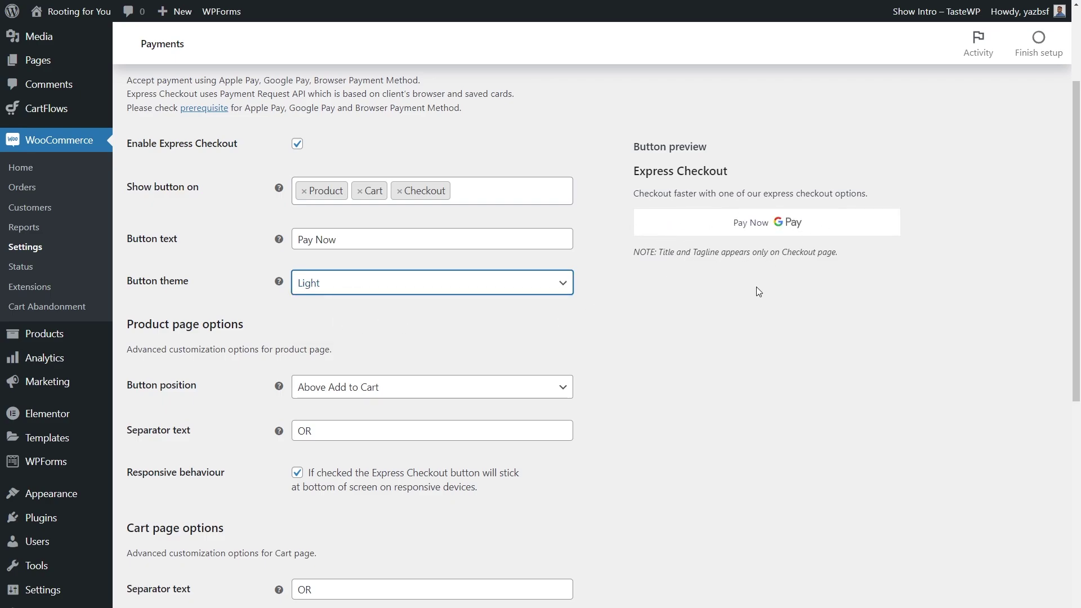
{"action": "left_click", "coordinate": [357, 287]}
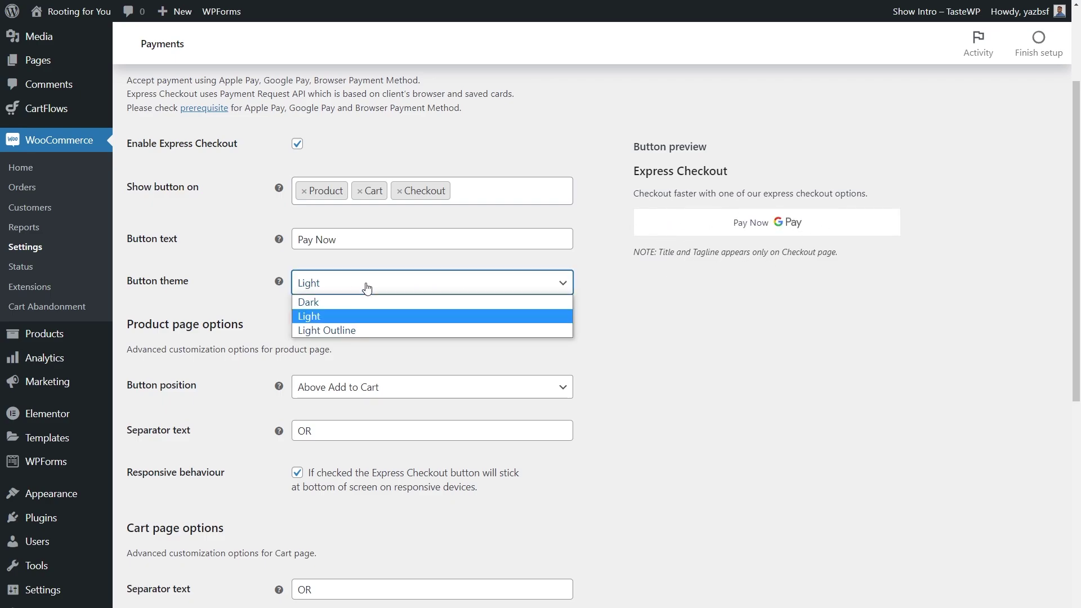
{"action": "left_click", "coordinate": [330, 304]}
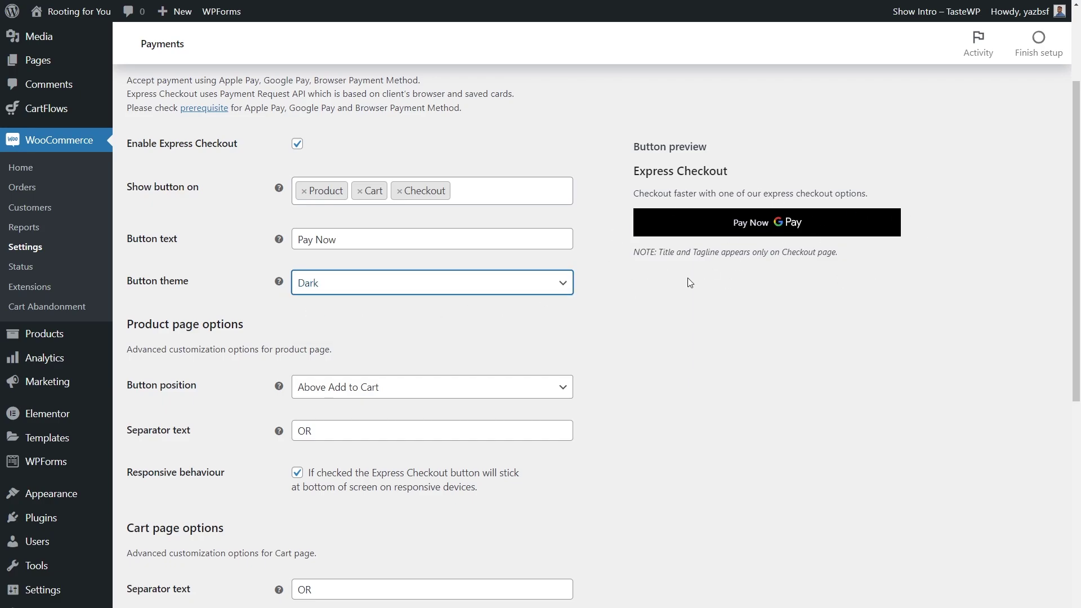
- Review the button position choices and separator text in the product page options, keeping Above Add to Cart
{"action": "scroll", "coordinate": [206, 328], "scroll_direction": "down", "scroll_amount": 1}
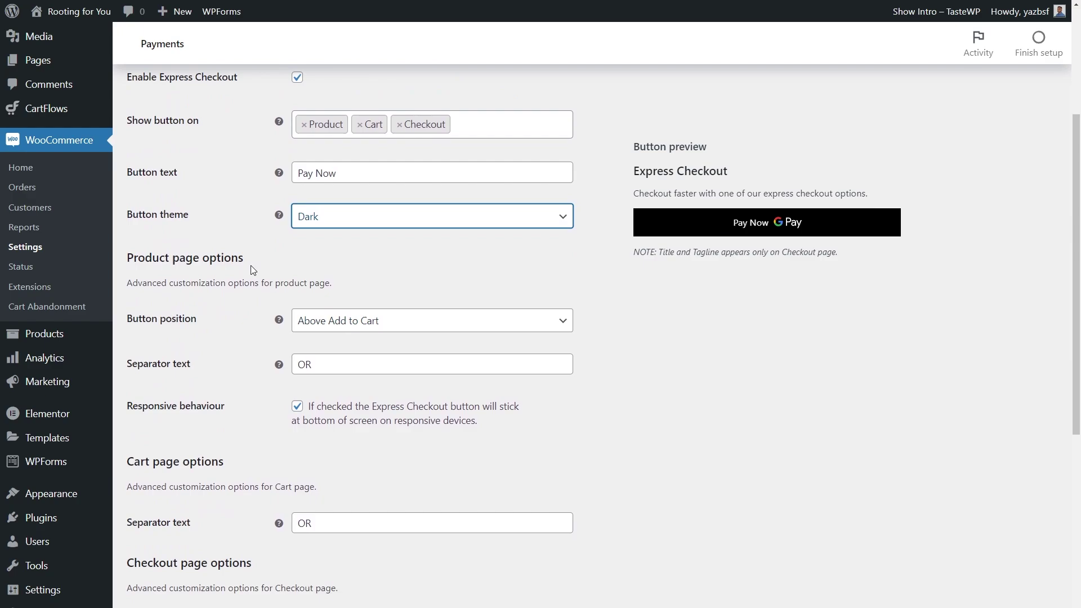
{"action": "scroll", "coordinate": [232, 286], "scroll_direction": "down", "scroll_amount": 1}
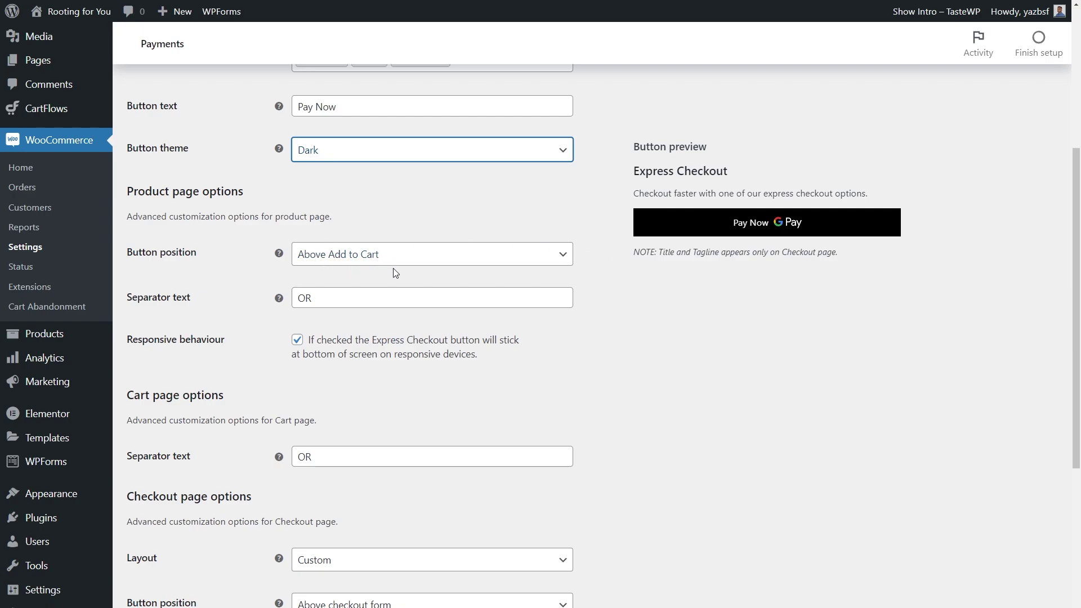
{"action": "left_click", "coordinate": [376, 257]}
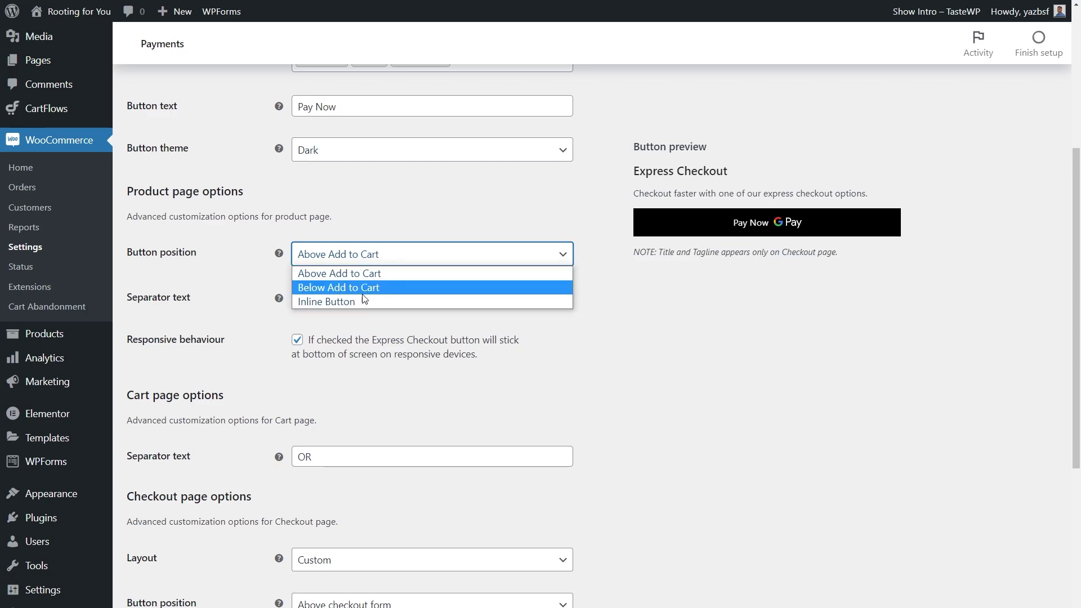
{"action": "left_click", "coordinate": [310, 278]}
{"action": "scroll", "coordinate": [338, 281], "scroll_direction": "down", "scroll_amount": 1}
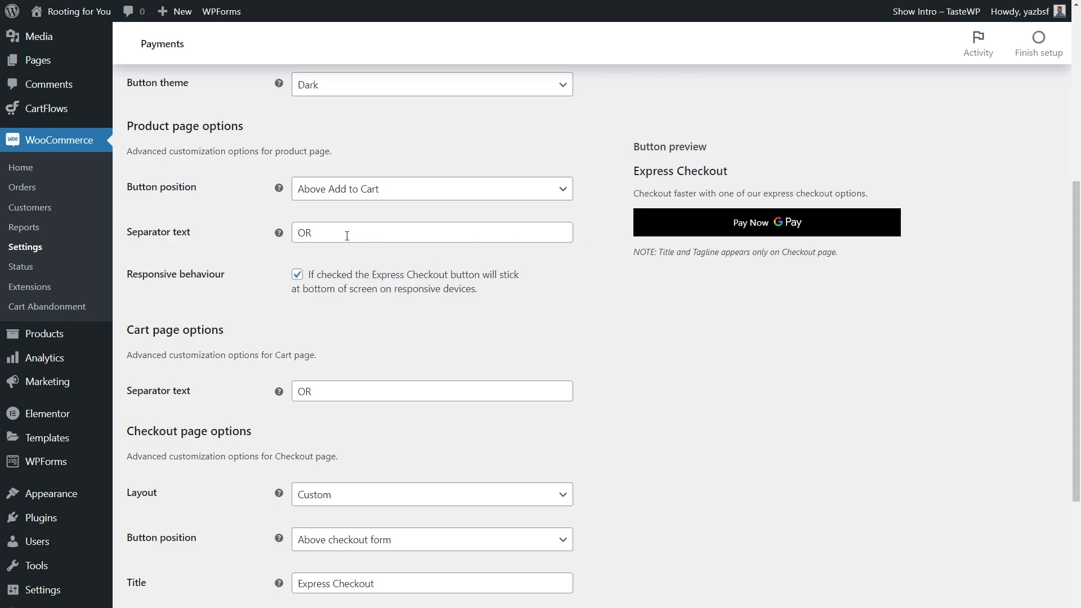
{"action": "left_click_drag", "start_coordinate": [318, 233], "coordinate": [289, 236]}
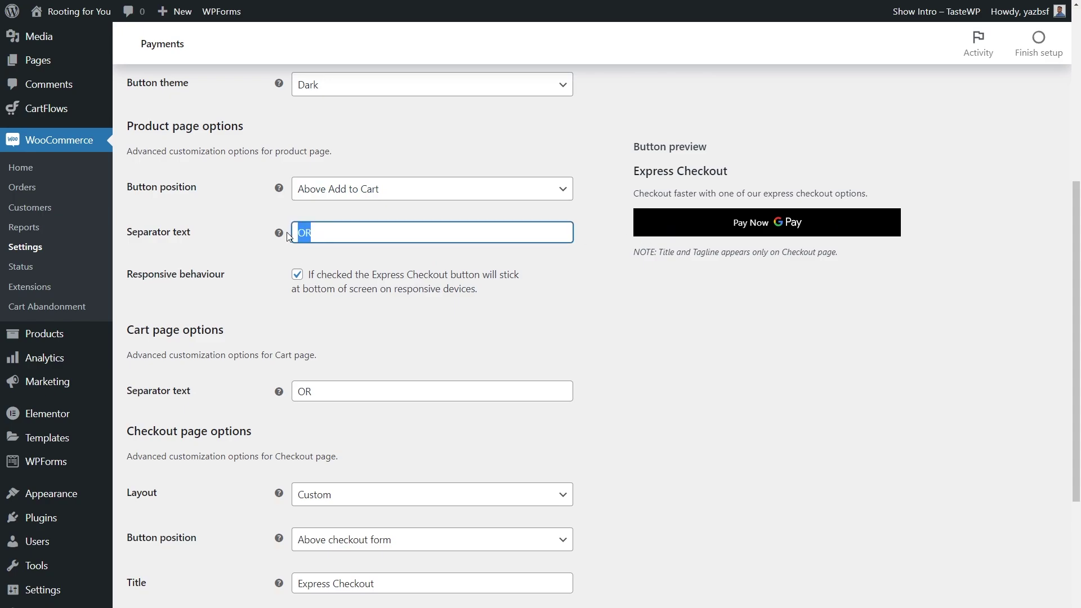
{"action": "left_click", "coordinate": [322, 251]}
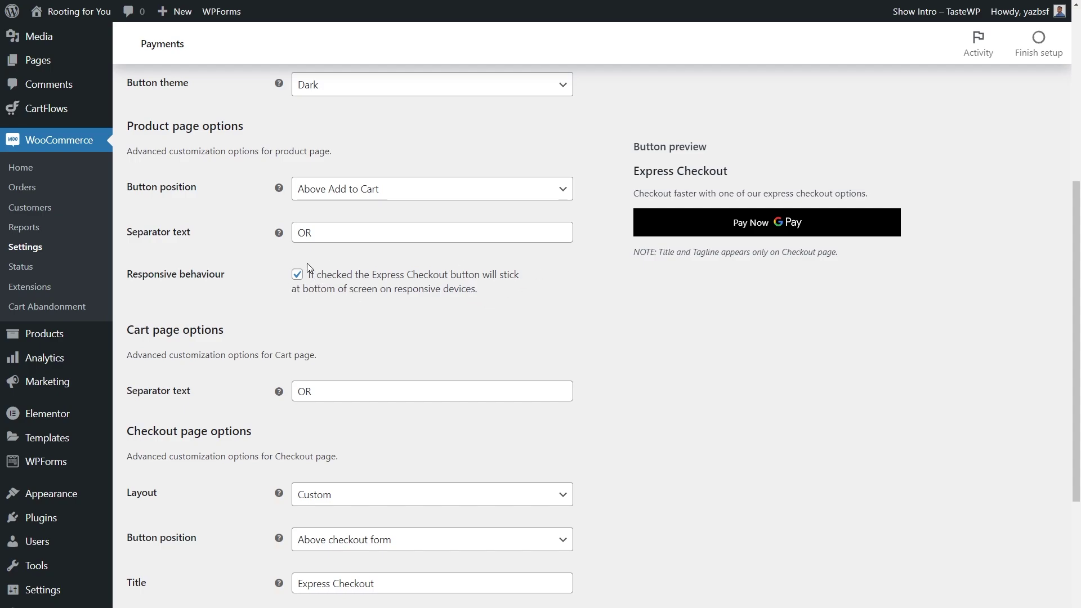
- Compare the Classic and Custom layouts for the checkout page in the preview, returning the layout to Custom
{"action": "scroll", "coordinate": [326, 299], "scroll_direction": "down", "scroll_amount": 3}
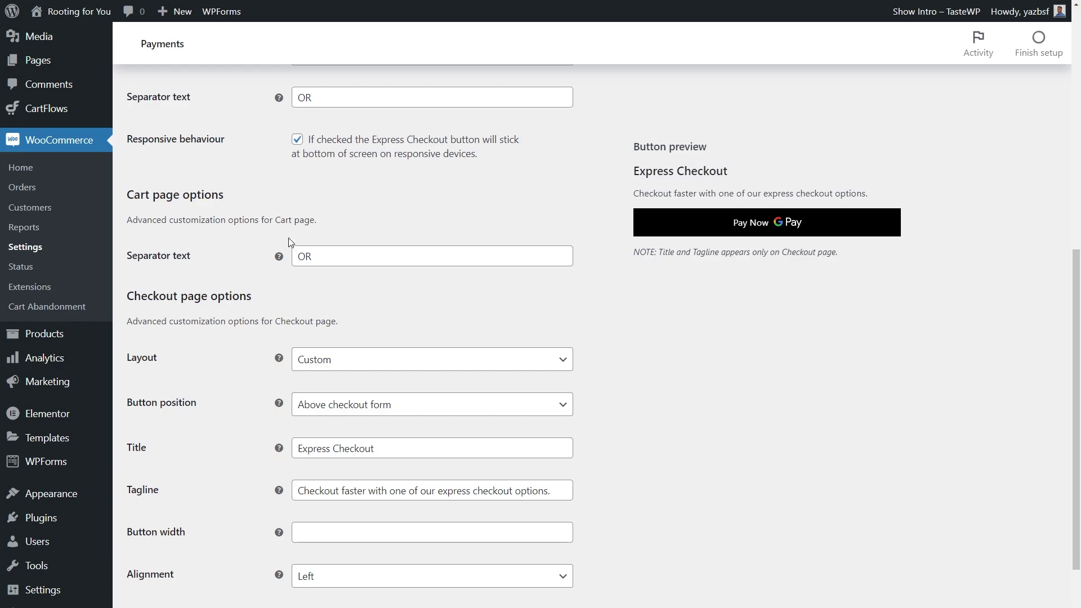
{"action": "scroll", "coordinate": [304, 242], "scroll_direction": "down", "scroll_amount": 2}
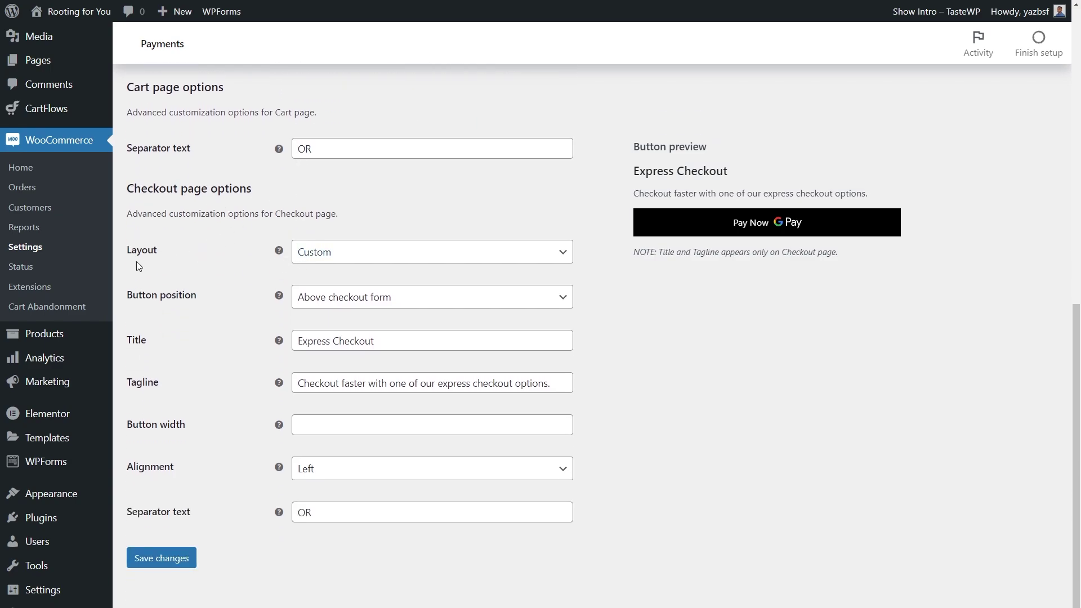
{"action": "left_click", "coordinate": [340, 252]}
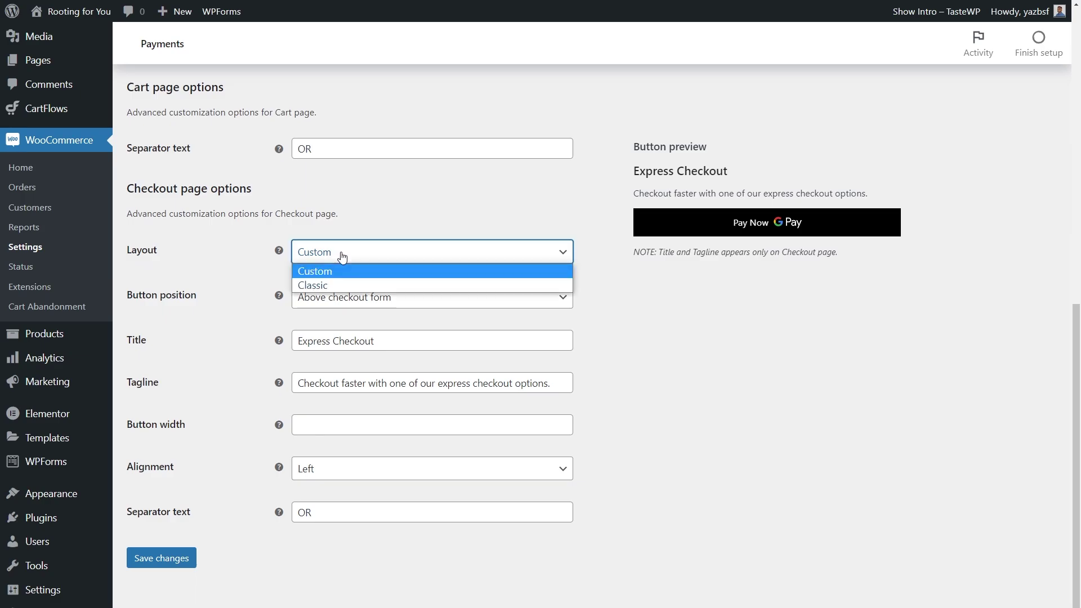
{"action": "left_click", "coordinate": [317, 283]}
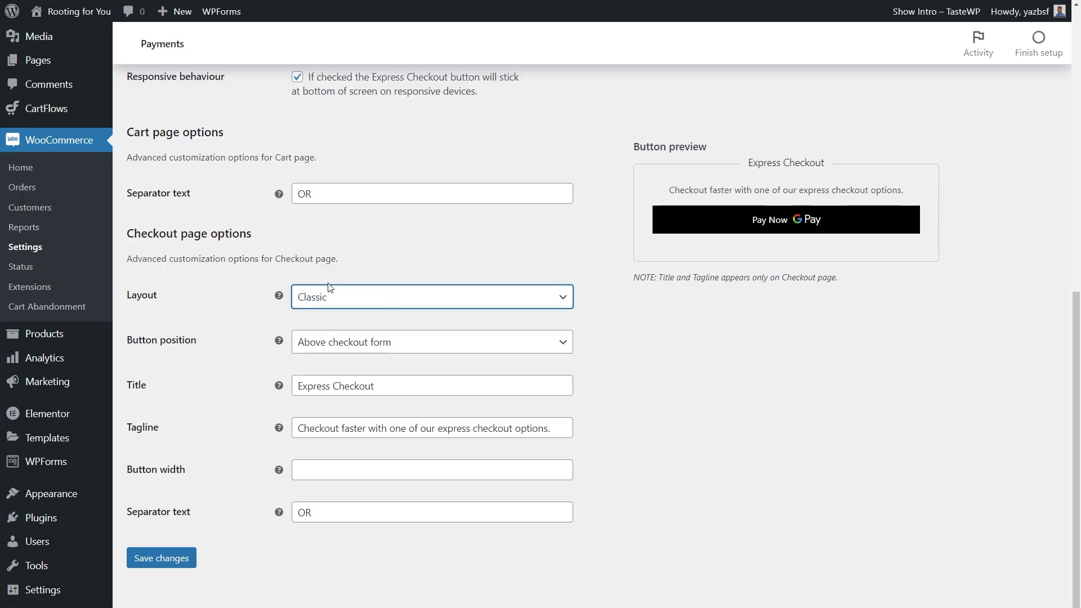
{"action": "left_click", "coordinate": [327, 292]}
{"action": "left_click", "coordinate": [319, 317]}
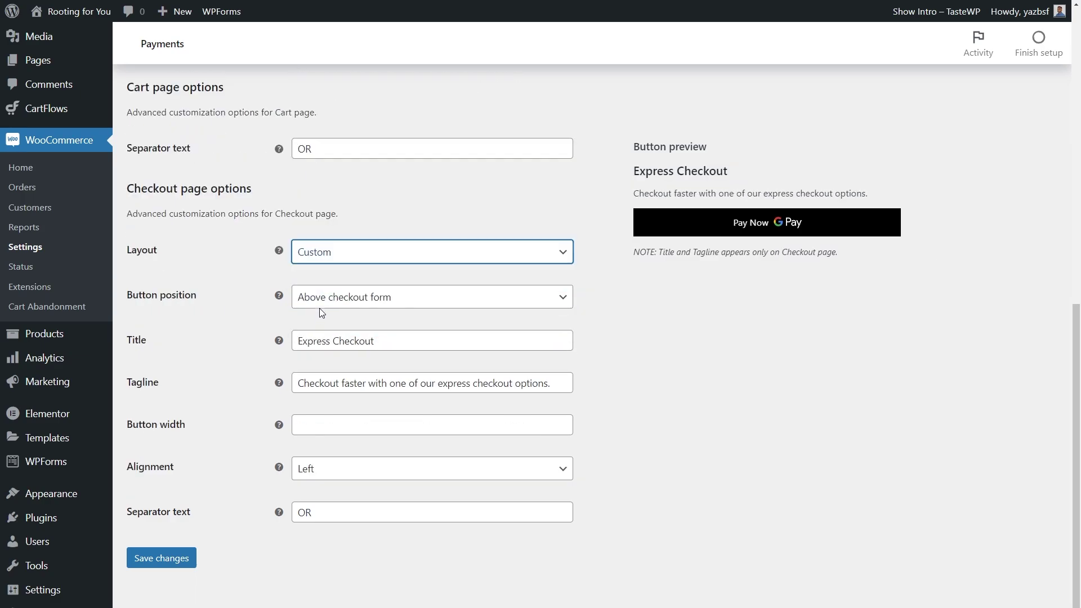
{"action": "left_click", "coordinate": [327, 251]}
{"action": "left_click", "coordinate": [318, 285]}
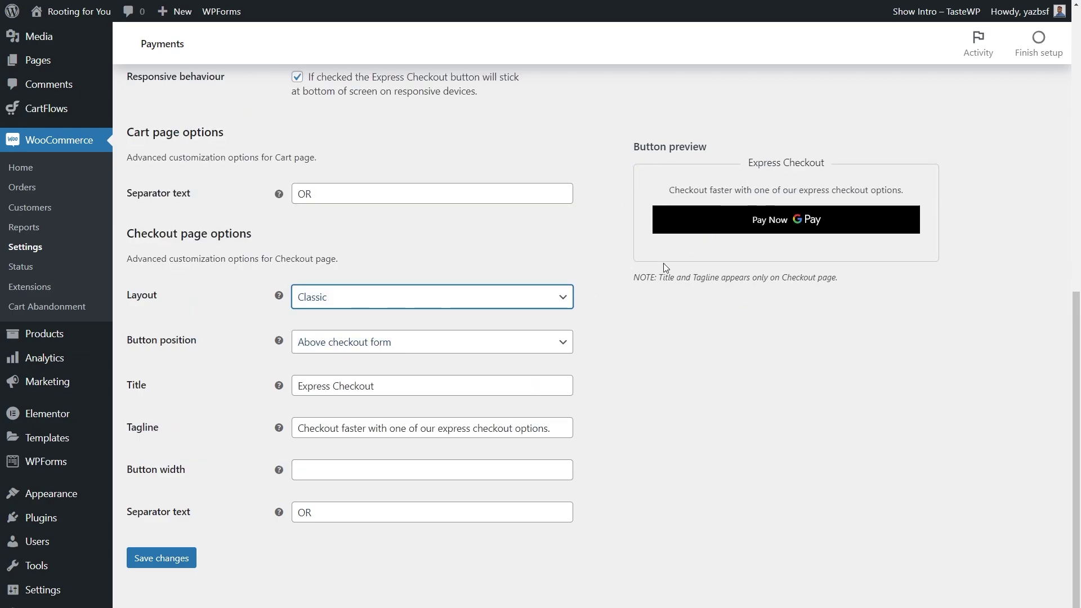
{"action": "left_click", "coordinate": [463, 312]}
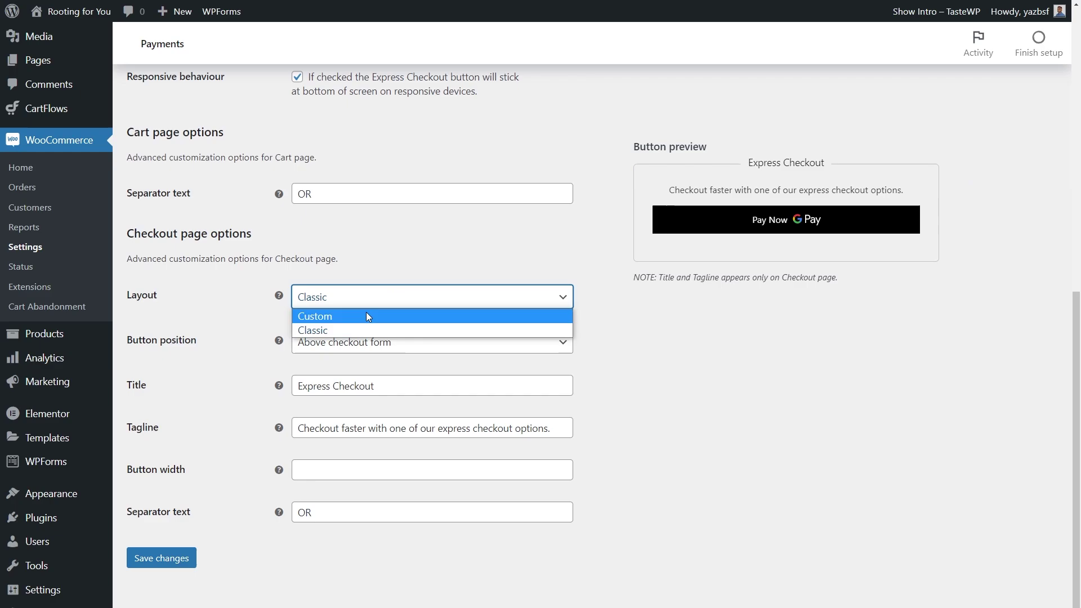
{"action": "left_click", "coordinate": [366, 312]}
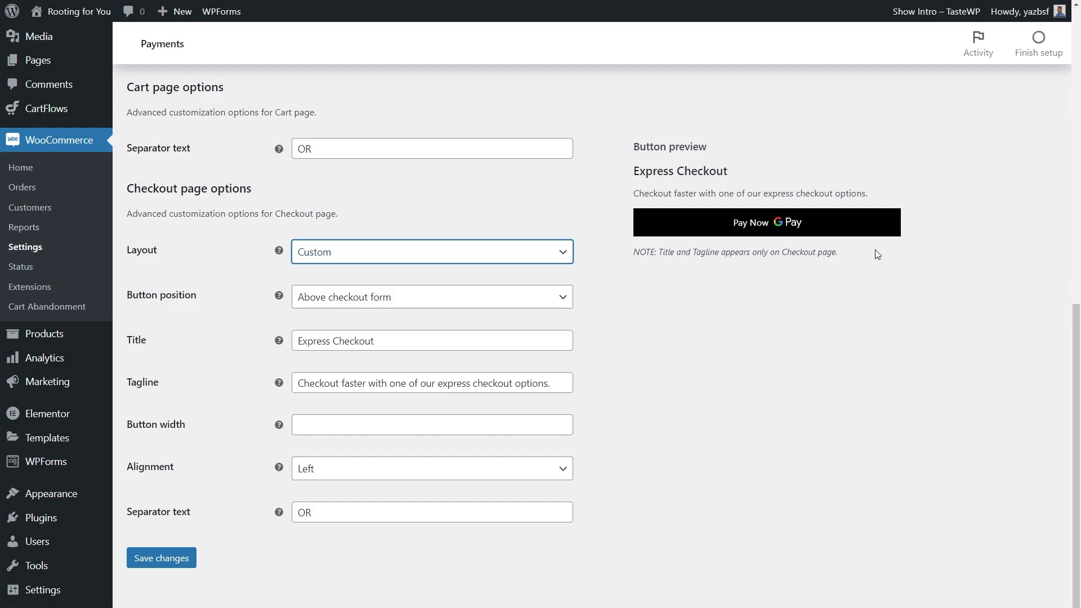
- Try the Above billing details button position for the checkout page and return it to Above checkout form
{"action": "left_click", "coordinate": [385, 299]}
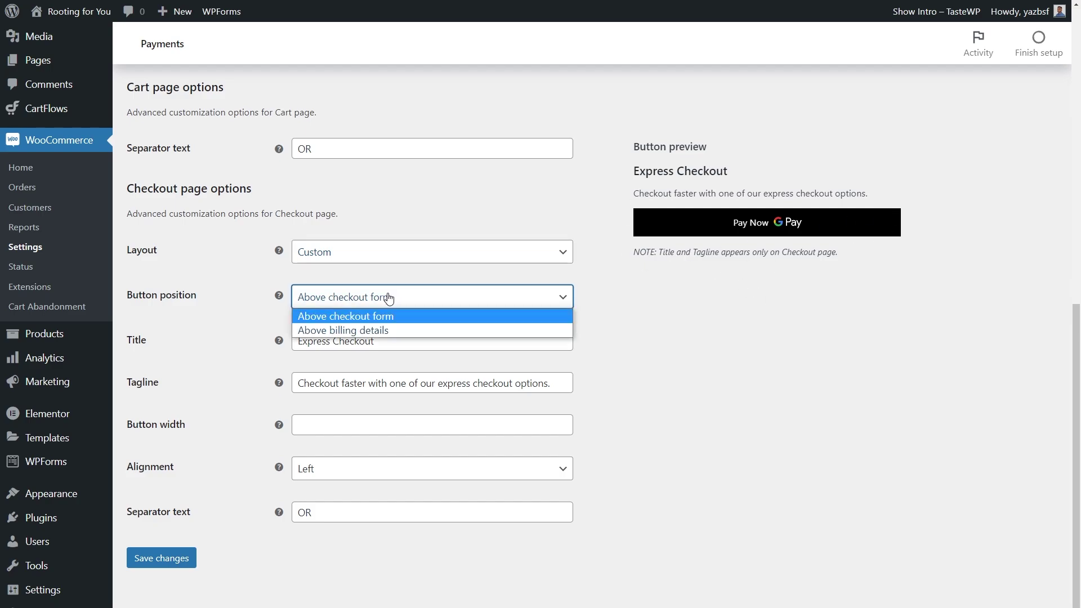
{"action": "left_click", "coordinate": [373, 330]}
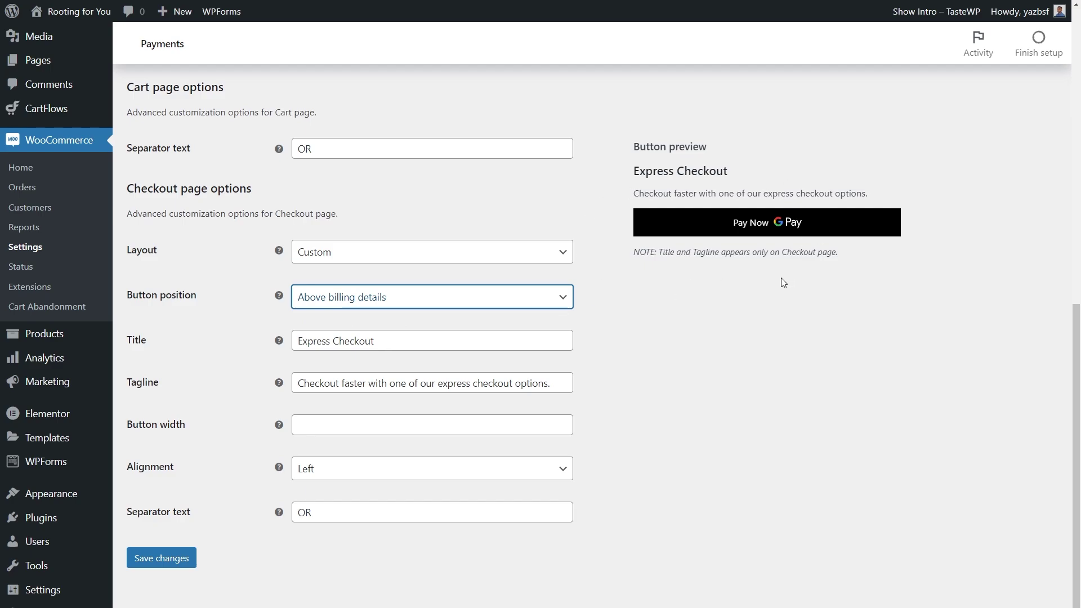
{"action": "left_click", "coordinate": [387, 302]}
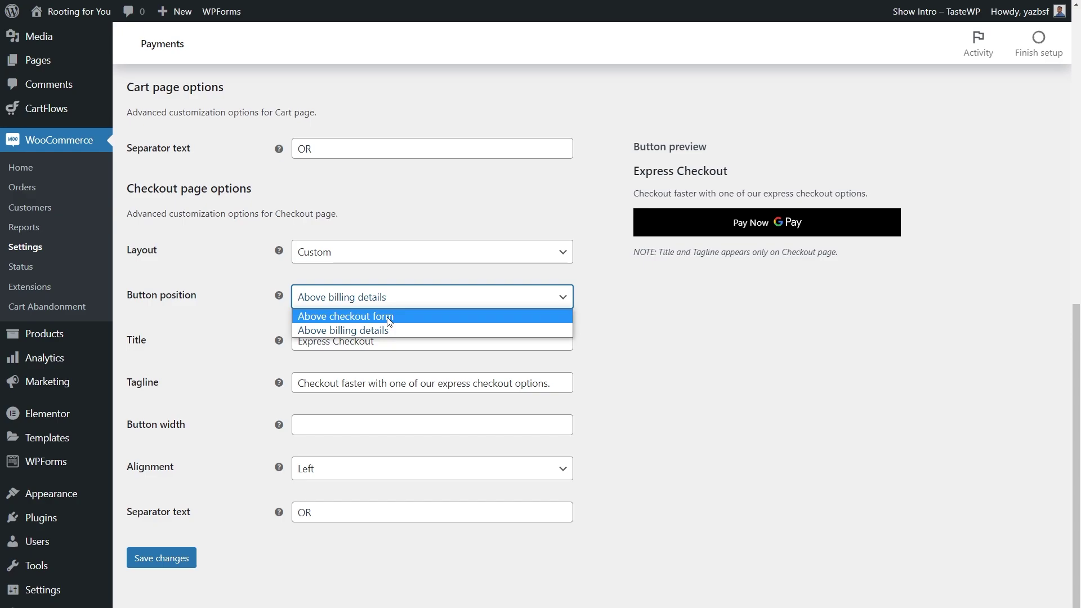
{"action": "left_click", "coordinate": [388, 317]}
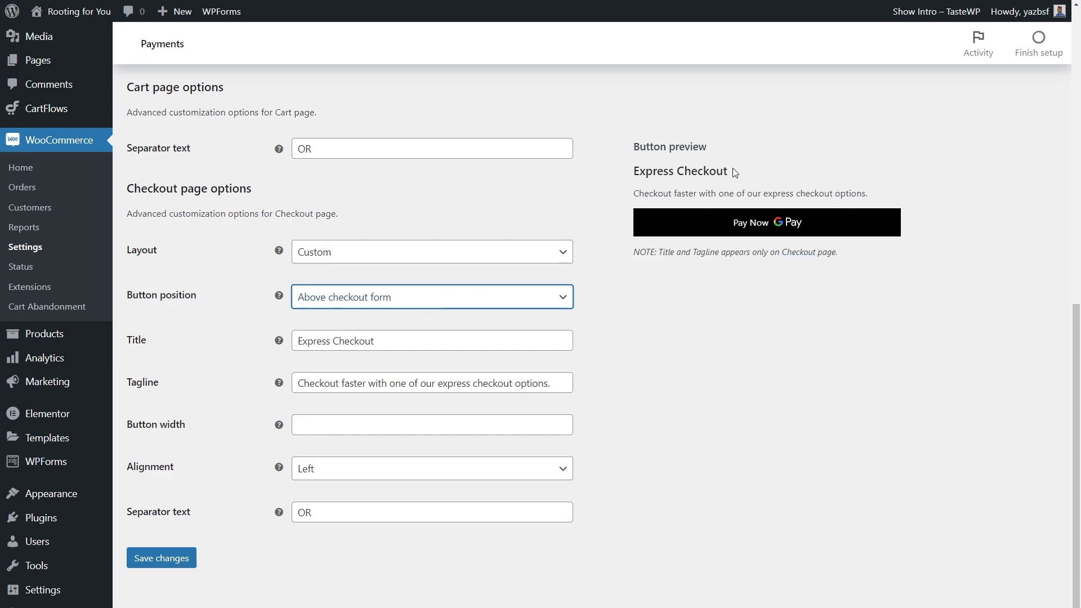
- Try "Google Pay" and "Pay Now" as the checkout page title, and restore it to "Express Checkout"
{"action": "left_click_drag", "start_coordinate": [735, 172], "coordinate": [635, 171]}
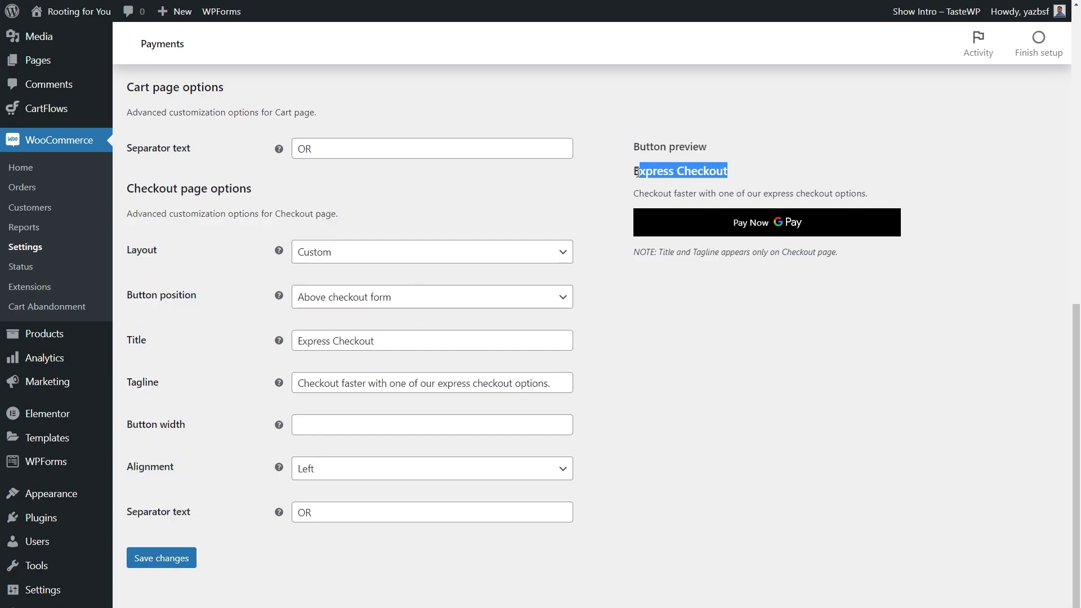
{"action": "left_click", "coordinate": [740, 171]}
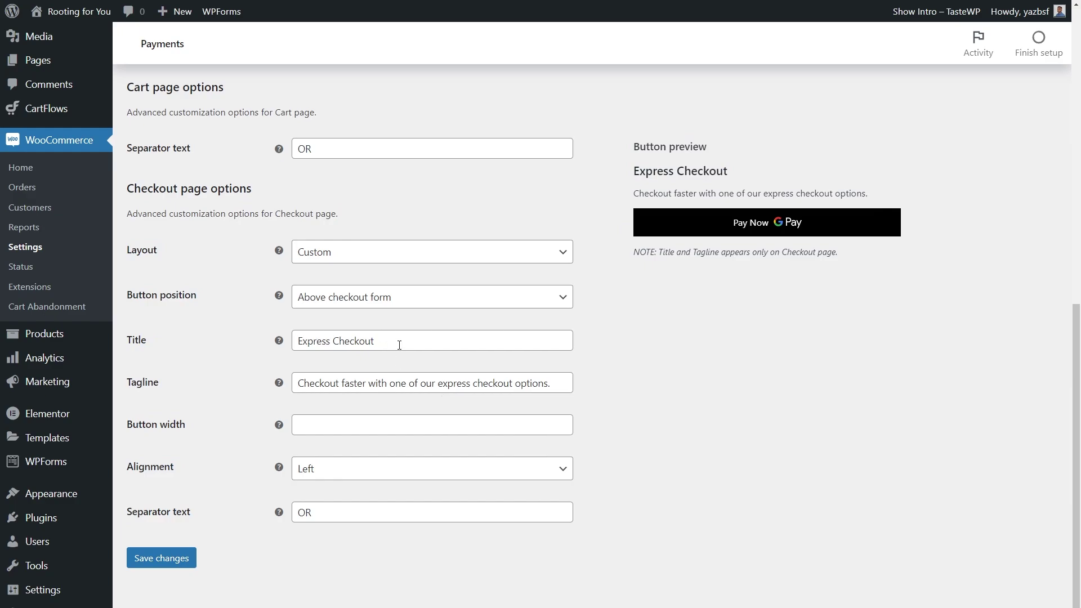
{"action": "left_click_drag", "start_coordinate": [399, 345], "coordinate": [259, 345]}
{"action": "key", "text": "ctrl+c"}
{"action": "type", "text": "Goog"}
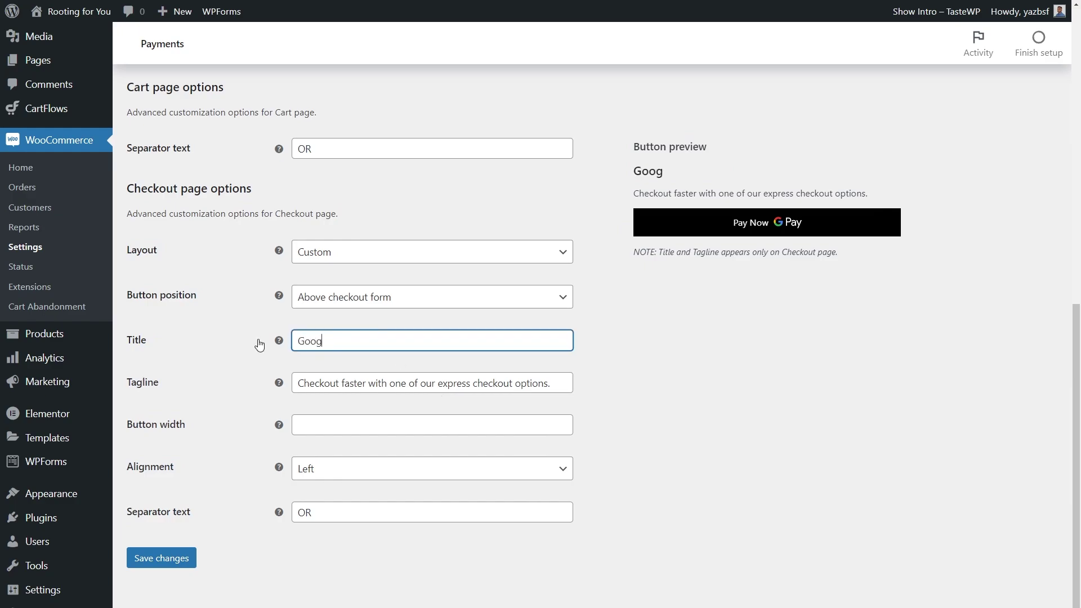
{"action": "type", "text": "le Pay"}
{"action": "key", "text": "ctrl+a"}
{"action": "type", "text": "Pay Now"}
{"action": "key", "text": "ctrl+a"}
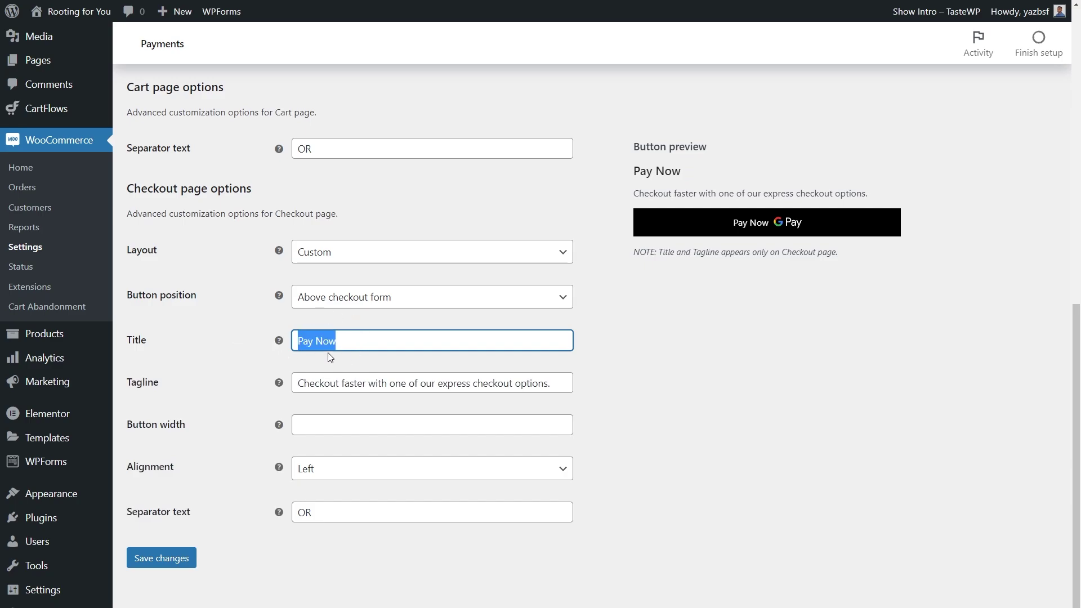
{"action": "key", "text": "ctrl+v"}
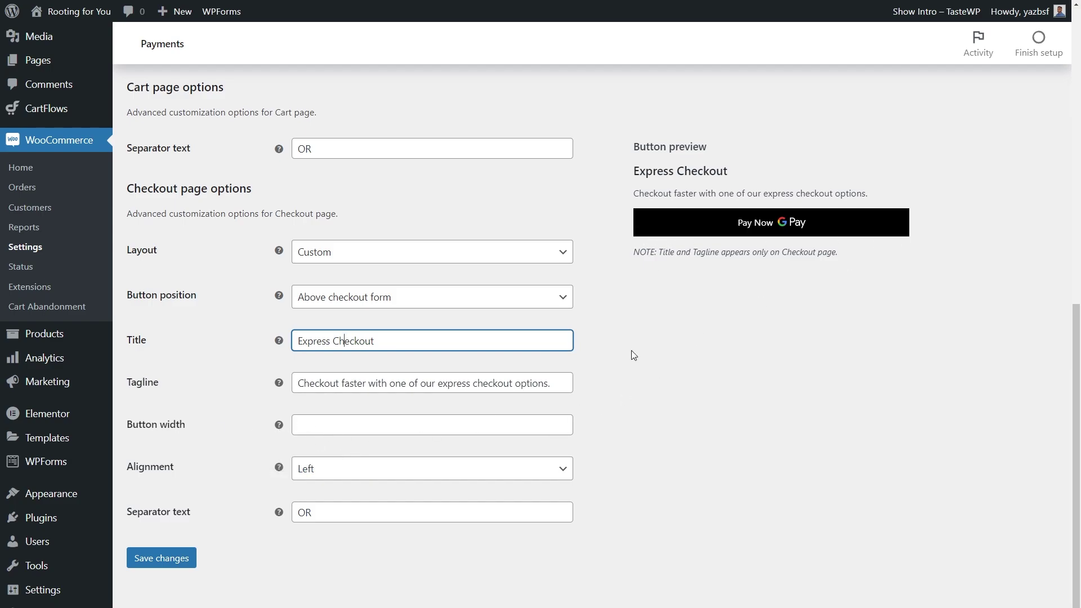
- Try a checkout page button width of 100 in the preview and clear the width again
{"action": "left_click", "coordinate": [381, 429]}
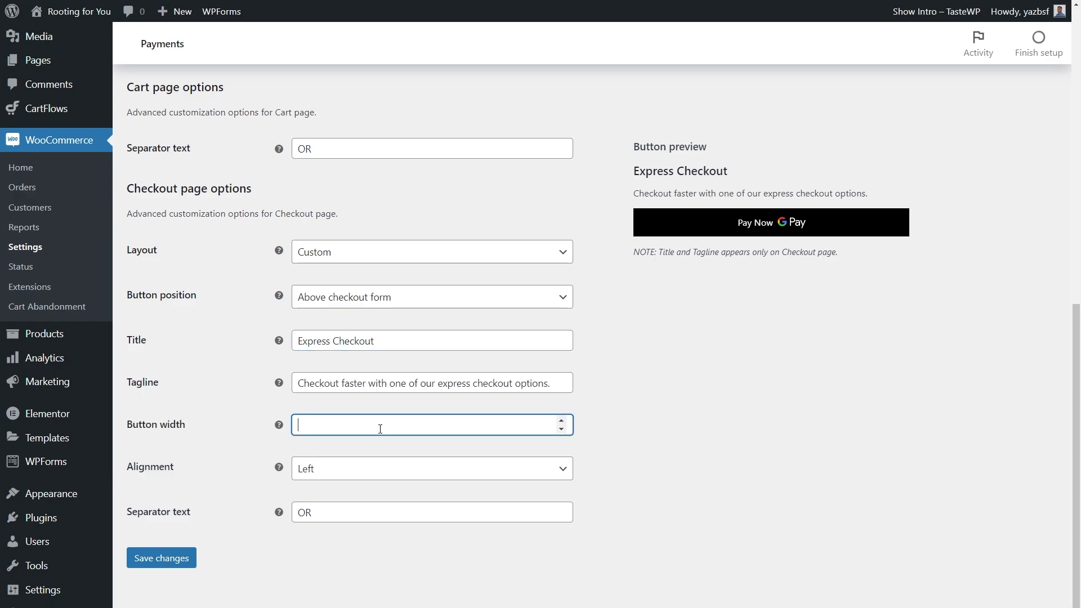
{"action": "type", "text": "100"}
{"action": "left_click", "coordinate": [639, 503]}
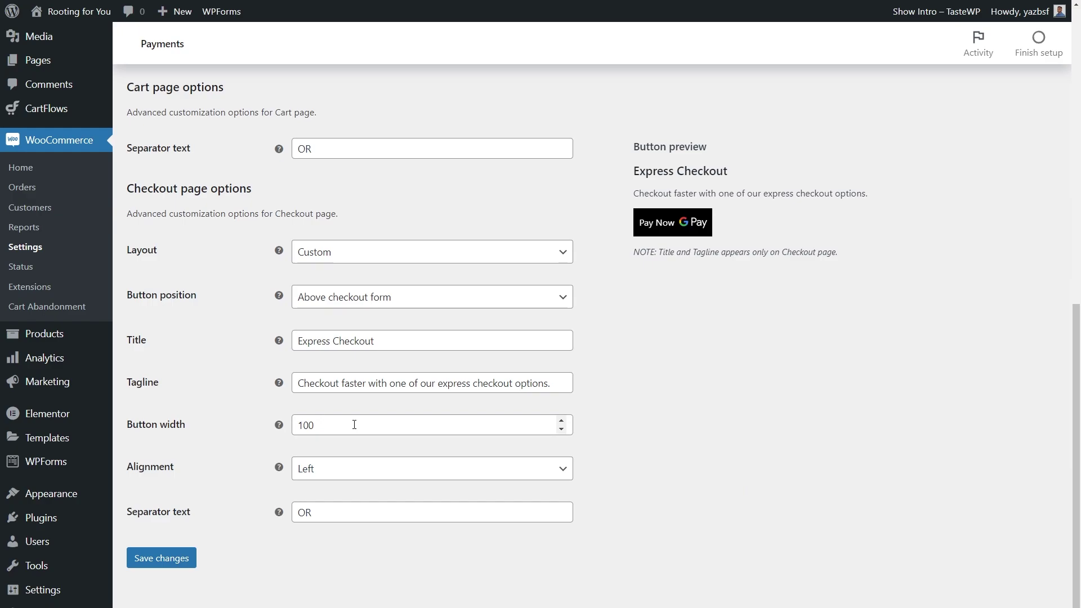
{"action": "left_click_drag", "start_coordinate": [354, 425], "coordinate": [273, 431]}
{"action": "key", "text": "BackSpace"}
{"action": "left_click", "coordinate": [272, 438]}
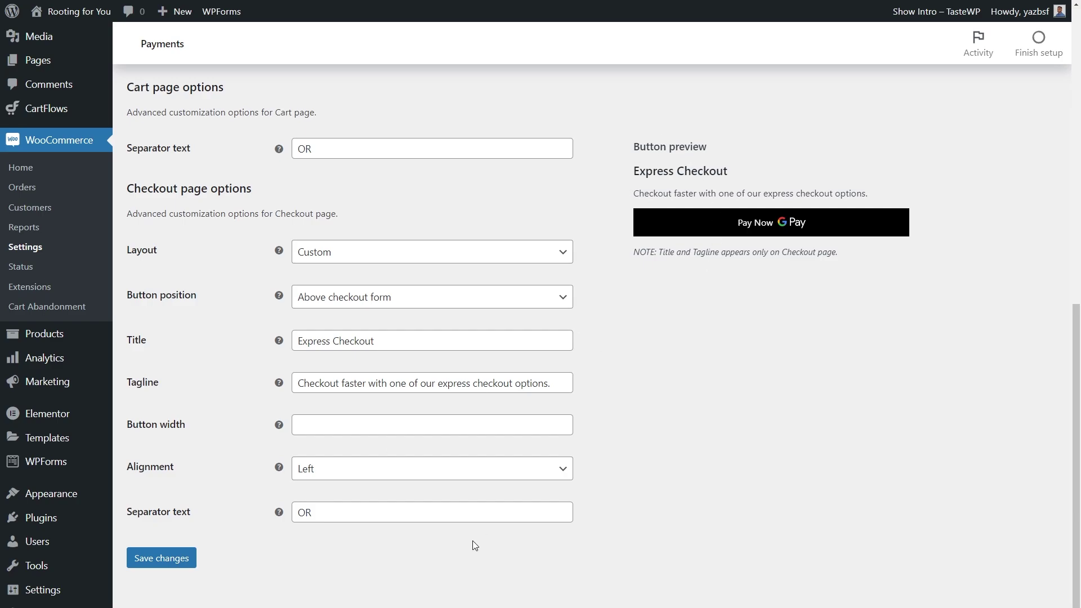
- Compare the Center and Right alignments for the checkout page in the button preview, returning the alignment to Left
{"action": "left_click", "coordinate": [334, 470]}
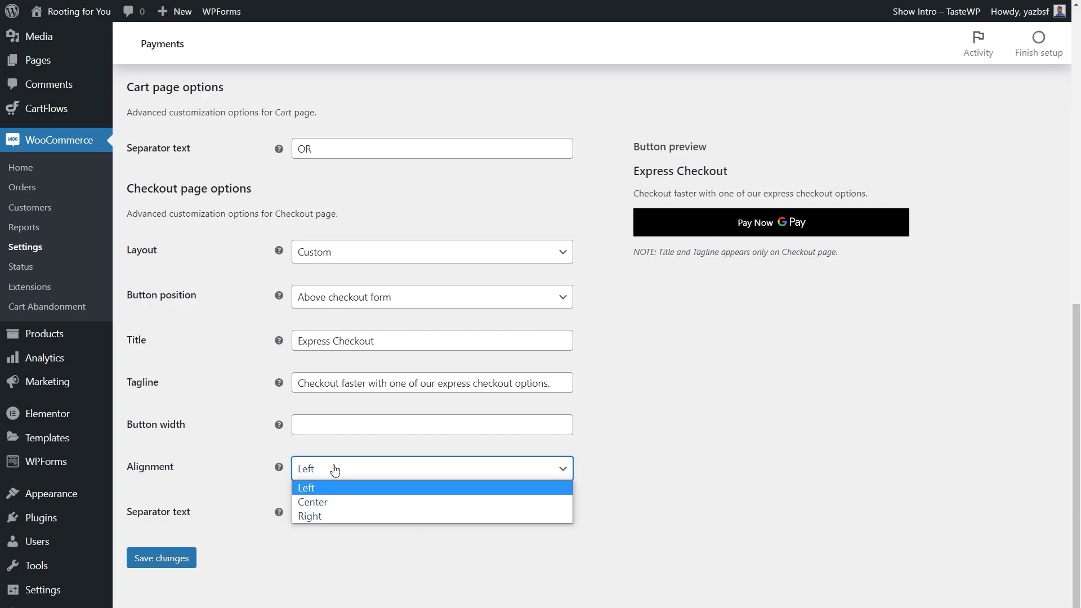
{"action": "left_click", "coordinate": [325, 504]}
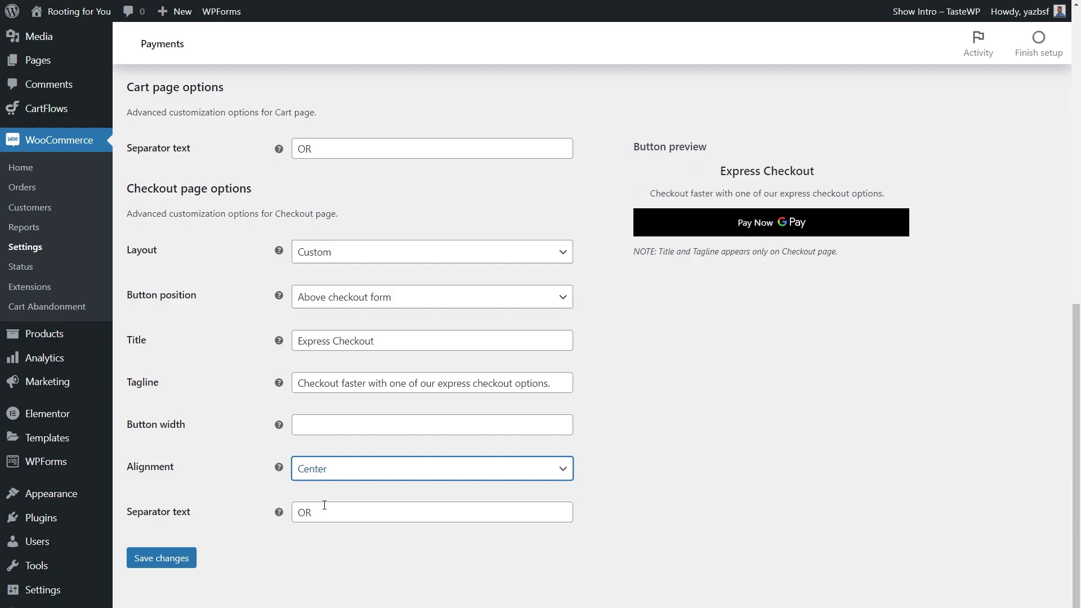
{"action": "left_click", "coordinate": [338, 459]}
{"action": "left_click", "coordinate": [322, 514]}
{"action": "left_click", "coordinate": [326, 474]}
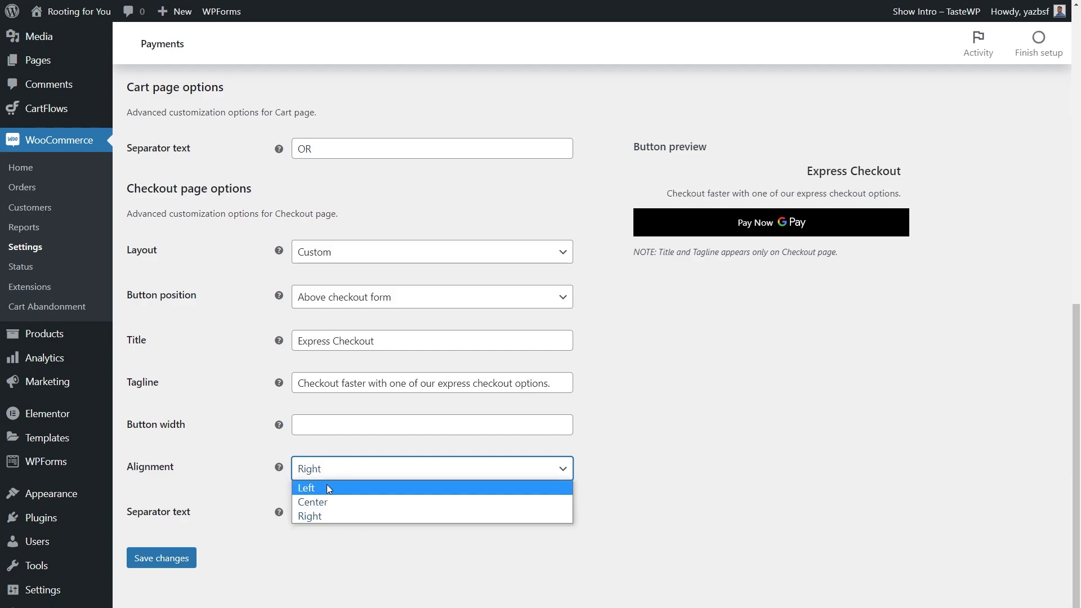
{"action": "left_click", "coordinate": [326, 484]}
{"action": "left_click", "coordinate": [334, 473]}
{"action": "left_click", "coordinate": [333, 500]}
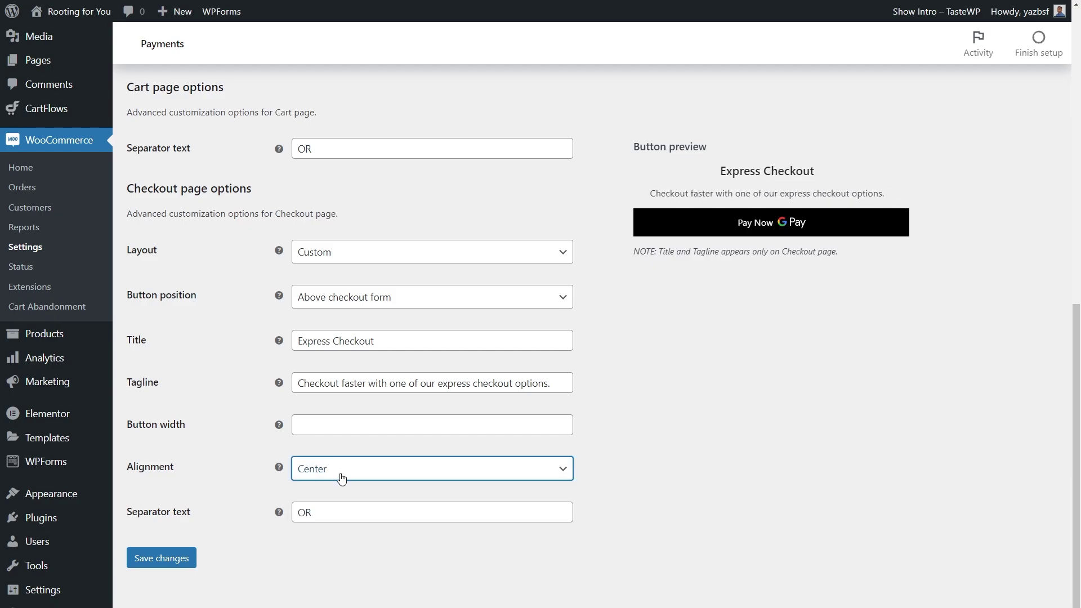
{"action": "left_click", "coordinate": [340, 478]}
{"action": "left_click", "coordinate": [329, 485]}
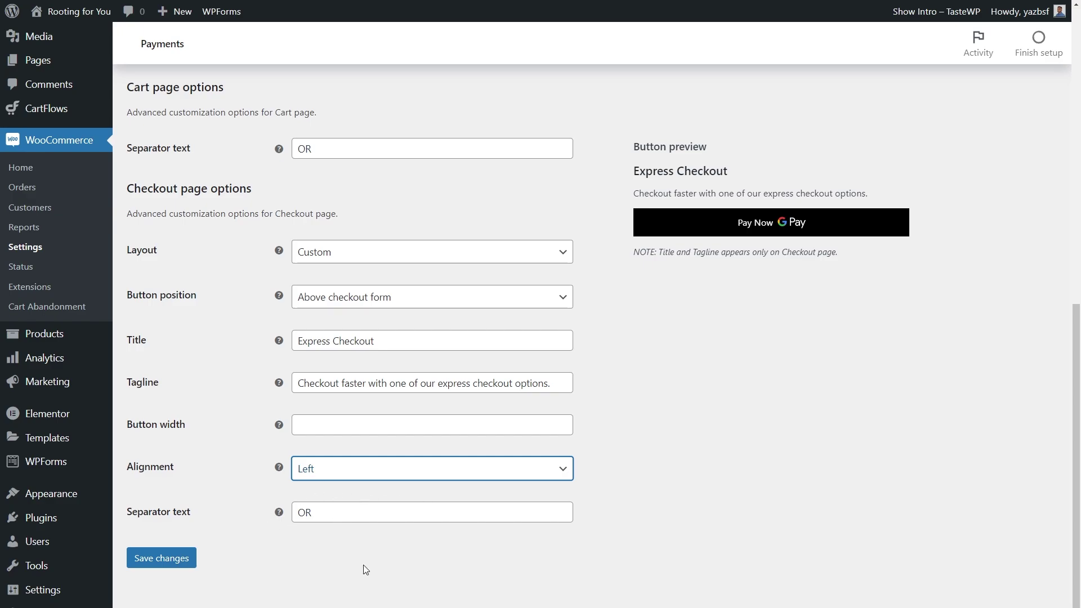
- Save the Express Checkout settings
{"action": "left_click", "coordinate": [169, 559]}
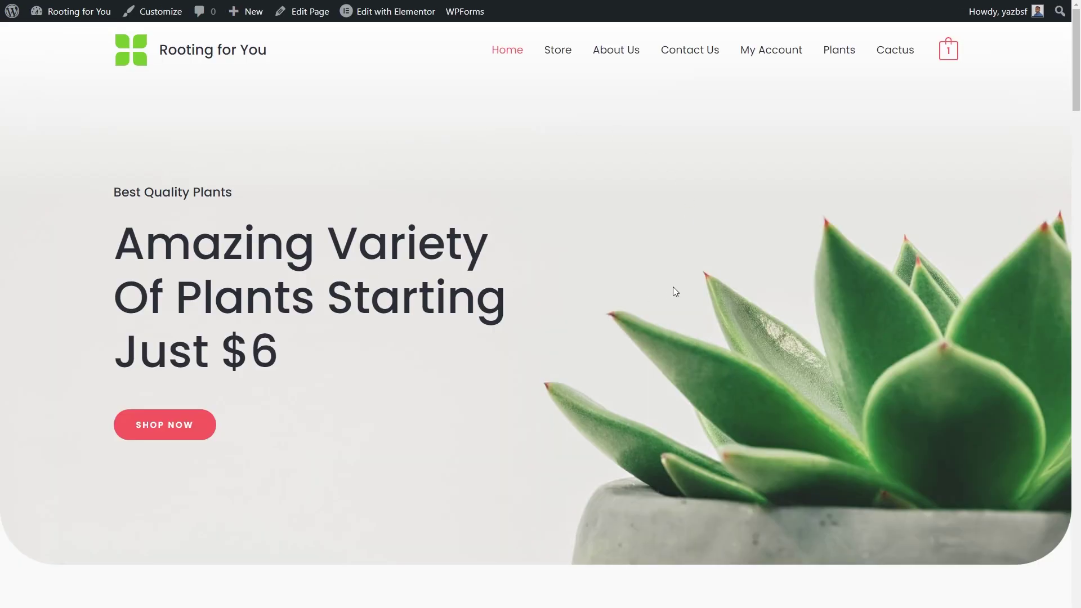
- Open the storefront checkout with the plant in the cart, and examine the Express Checkout button and separator text on the checkout and cart pages
{"action": "mouse_move", "coordinate": [949, 49]}
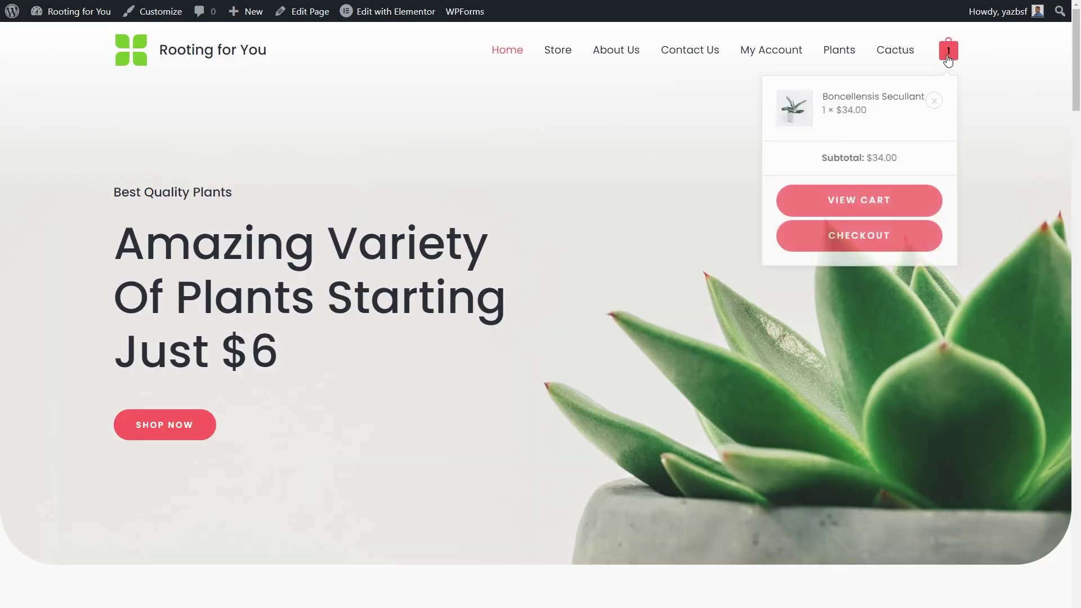
{"action": "left_click", "coordinate": [859, 236]}
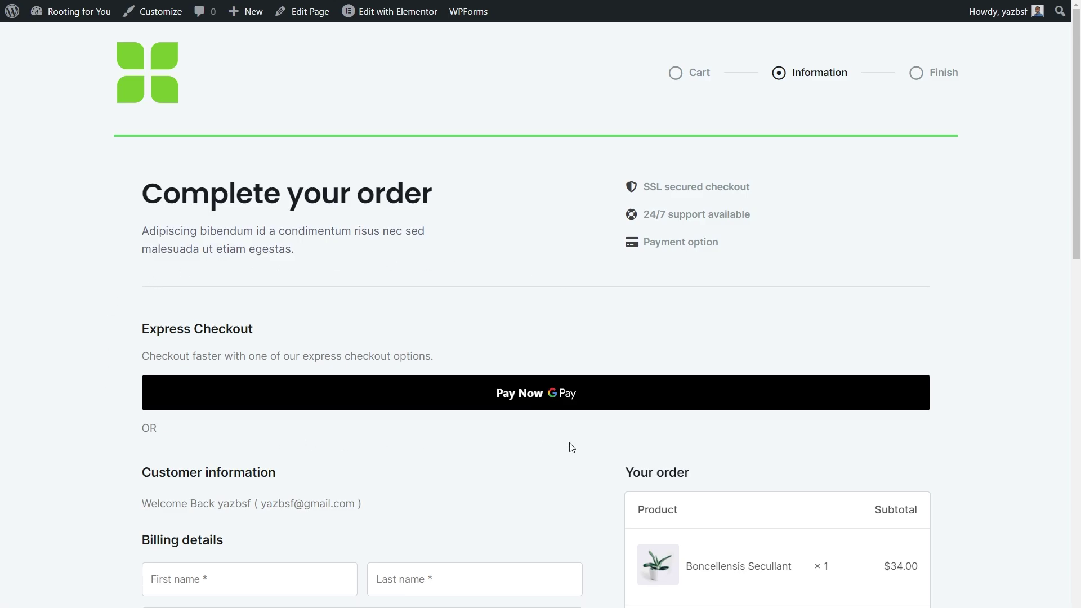
{"action": "scroll", "coordinate": [358, 503], "scroll_direction": "down", "scroll_amount": 1}
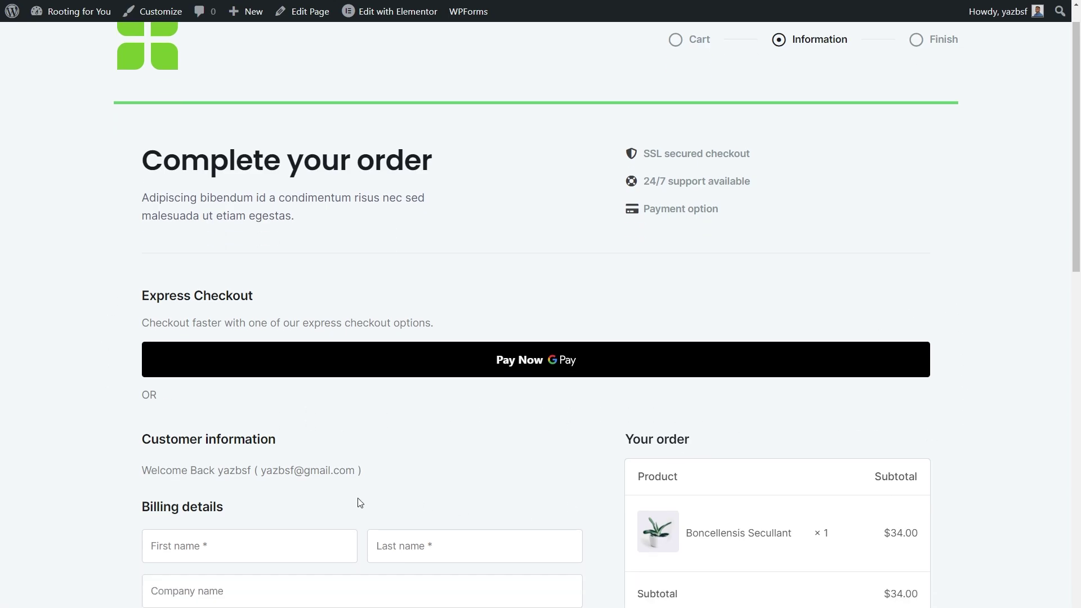
{"action": "double_click", "coordinate": [145, 365]}
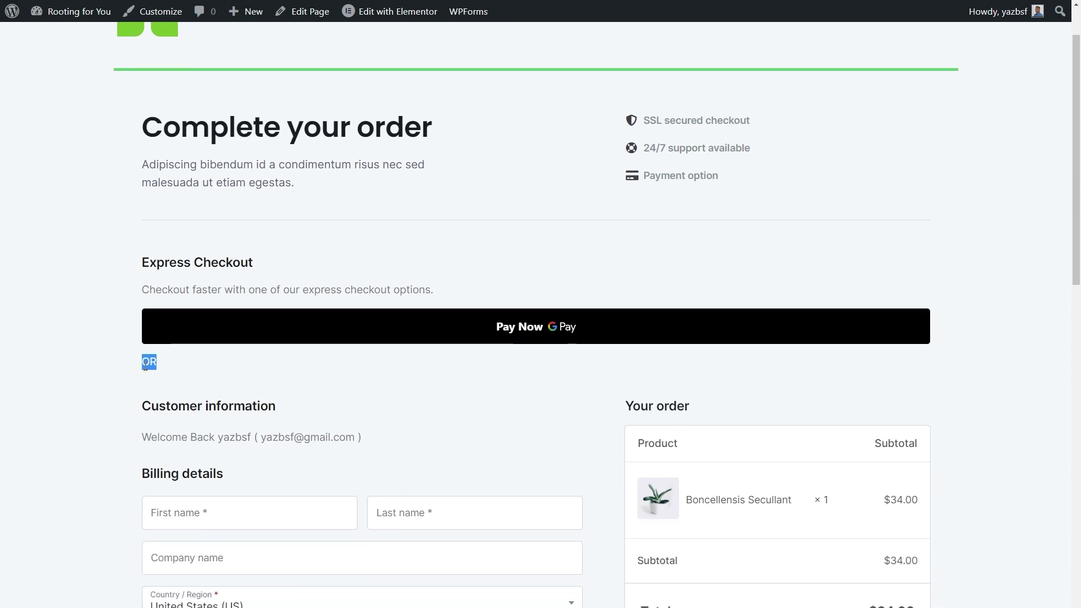
{"action": "left_click", "coordinate": [197, 389]}
{"action": "scroll", "coordinate": [194, 384], "scroll_direction": "down", "scroll_amount": 2}
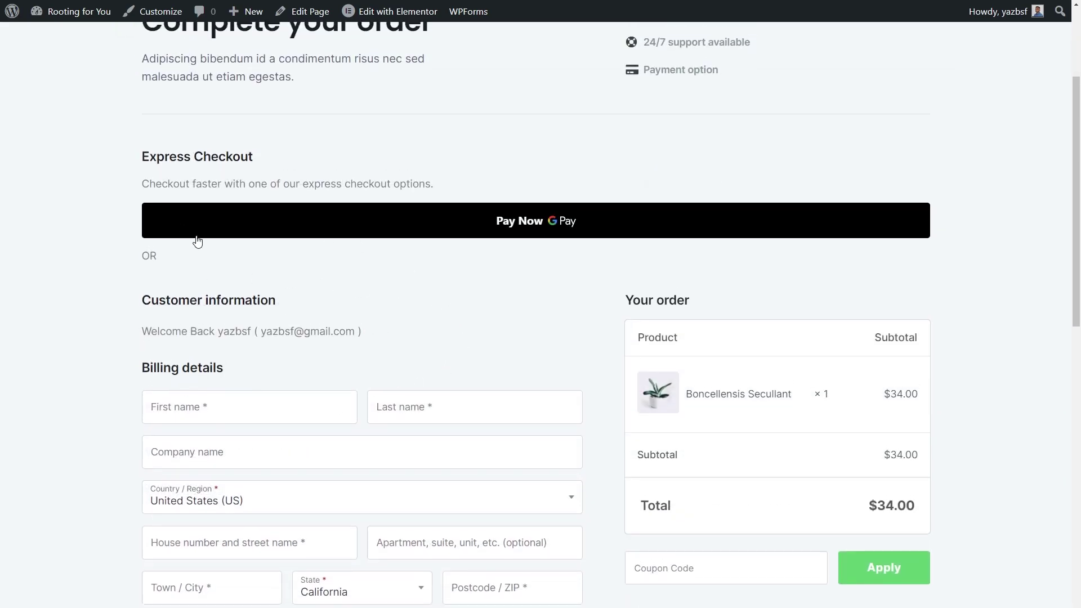
{"action": "scroll", "coordinate": [413, 326], "scroll_direction": "up", "scroll_amount": 3}
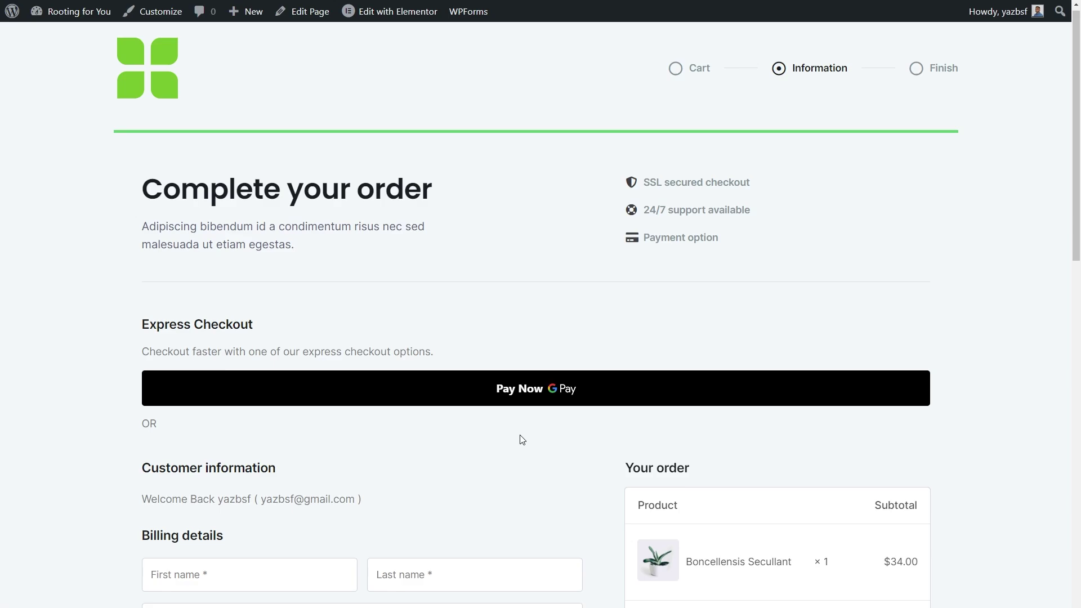
{"action": "scroll", "coordinate": [950, 383], "scroll_direction": "down", "scroll_amount": 2}
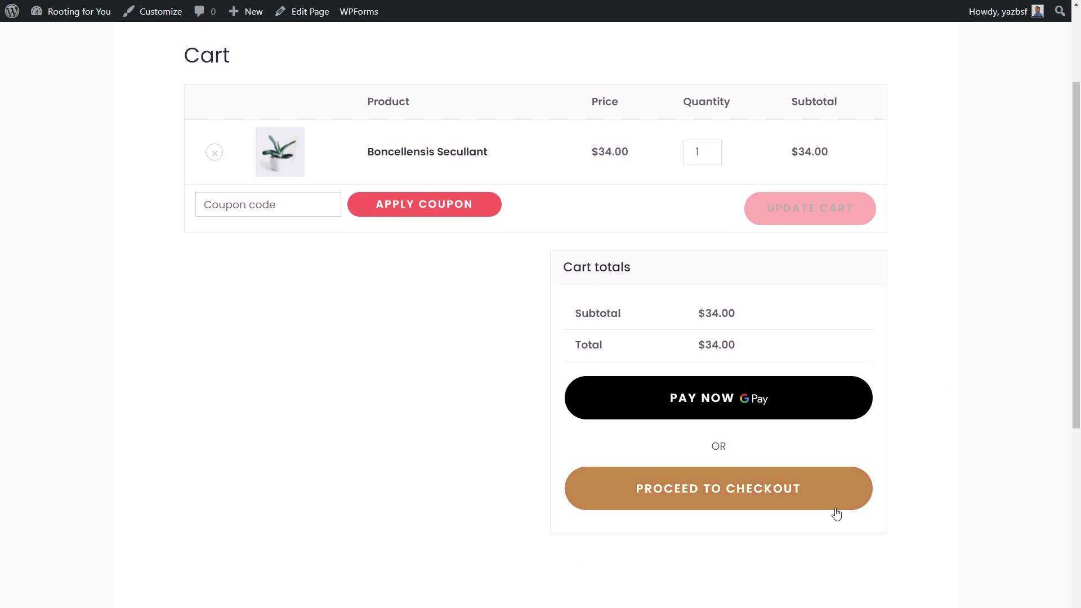
{"action": "scroll", "coordinate": [936, 509], "scroll_direction": "up", "scroll_amount": 1}
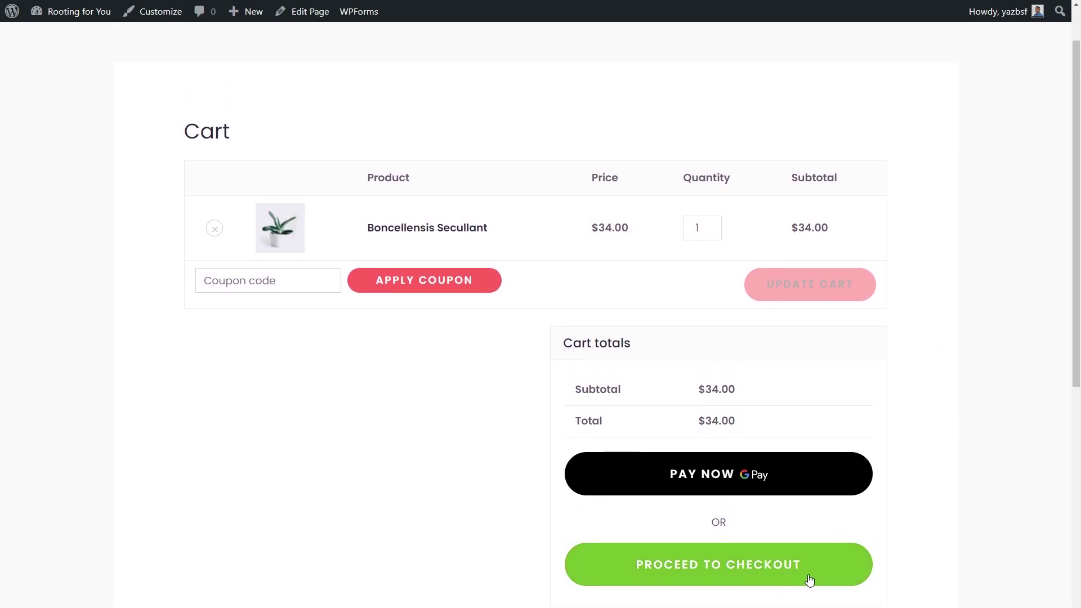